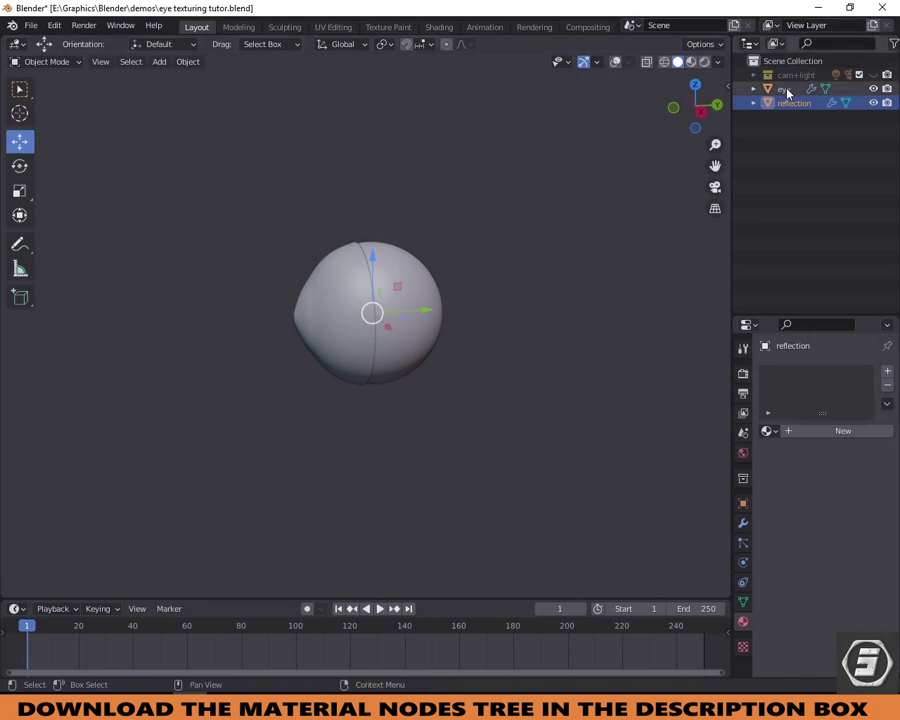
drag(420, 310, 306, 320)
drag(691, 108, 595, 66)
key(ctrl+z)
Hide the reflection object and select the eye object.
click(520, 279)
click(873, 103)
click(401, 315)
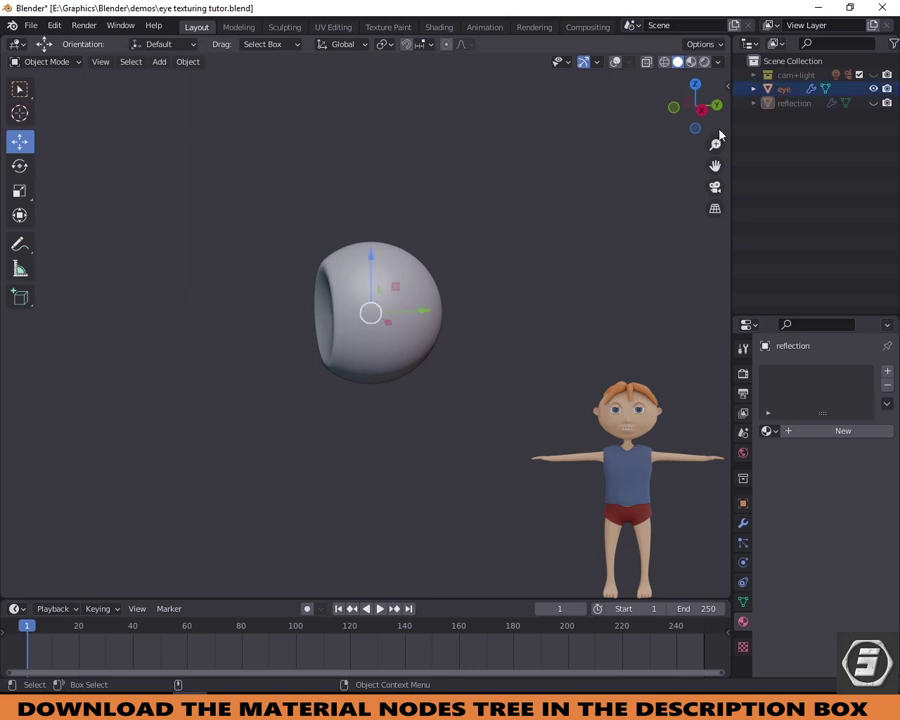
drag(692, 102, 705, 106)
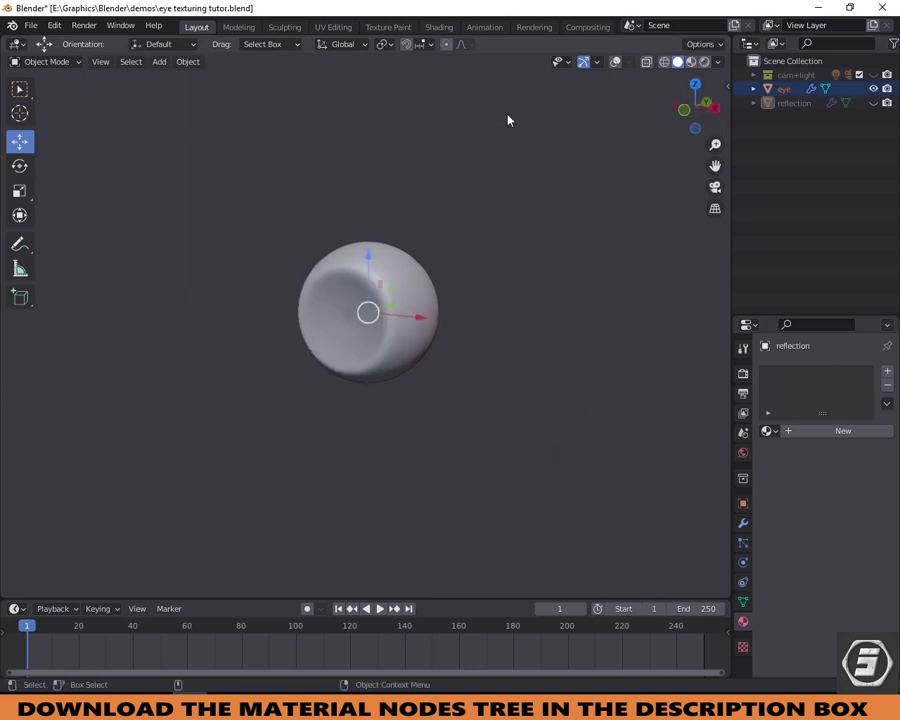
In edit mode, select the centre vertex of the eye's front hollow and grow the selection ring by ring to the hollow's rim.
click(64, 62)
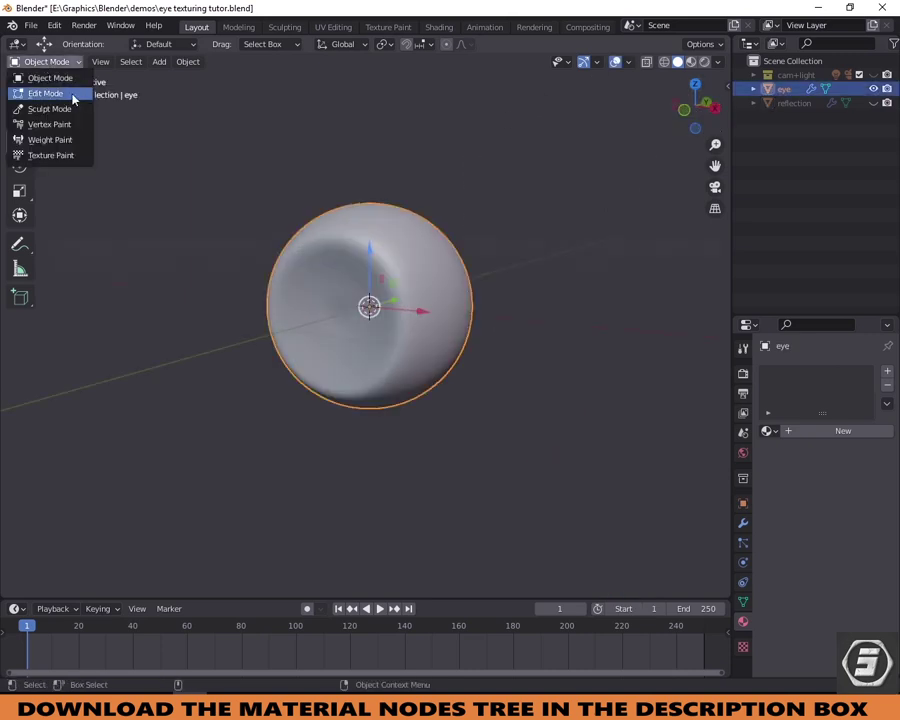
click(73, 97)
drag(695, 103, 330, 355)
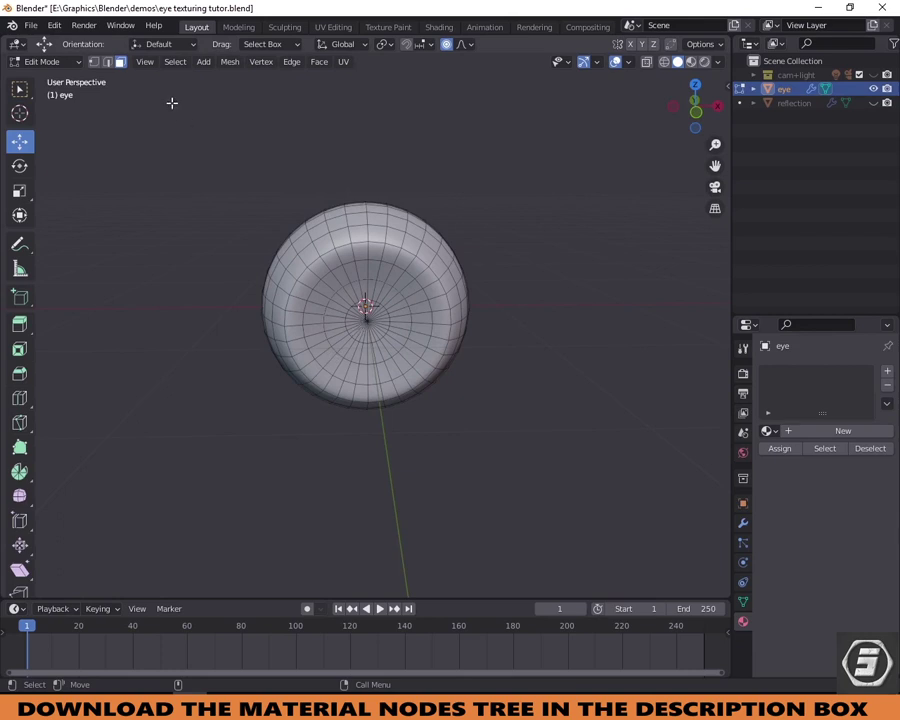
key(1)
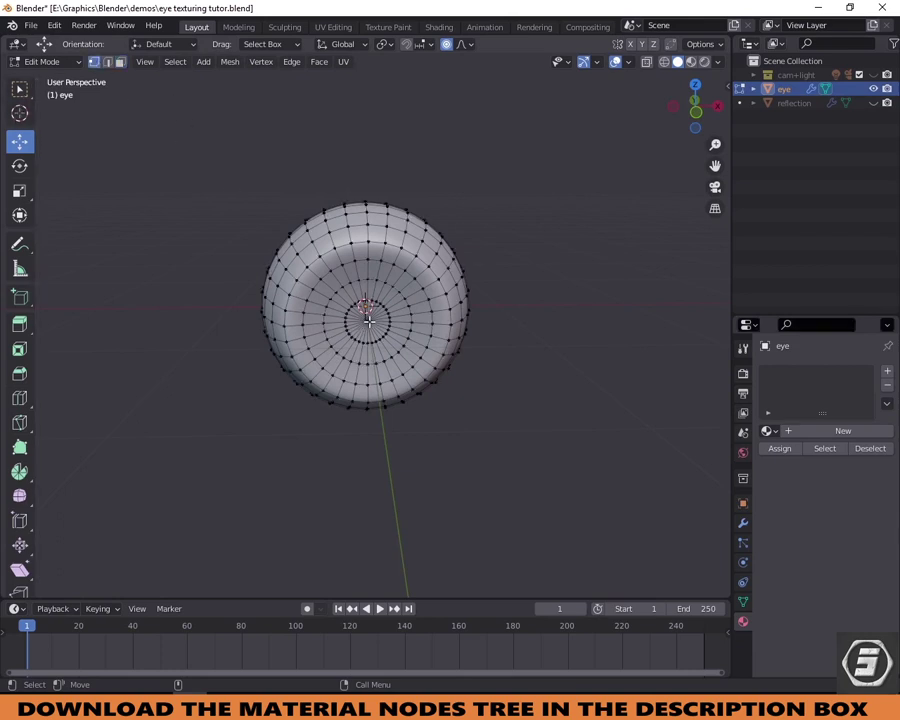
click(368, 320)
key(ctrl+KP_Add)
key(ctrl+KP_Add)
key(ctrl+KP_Add)
key(ctrl+KP_Add)
key(ctrl+KP_Add)
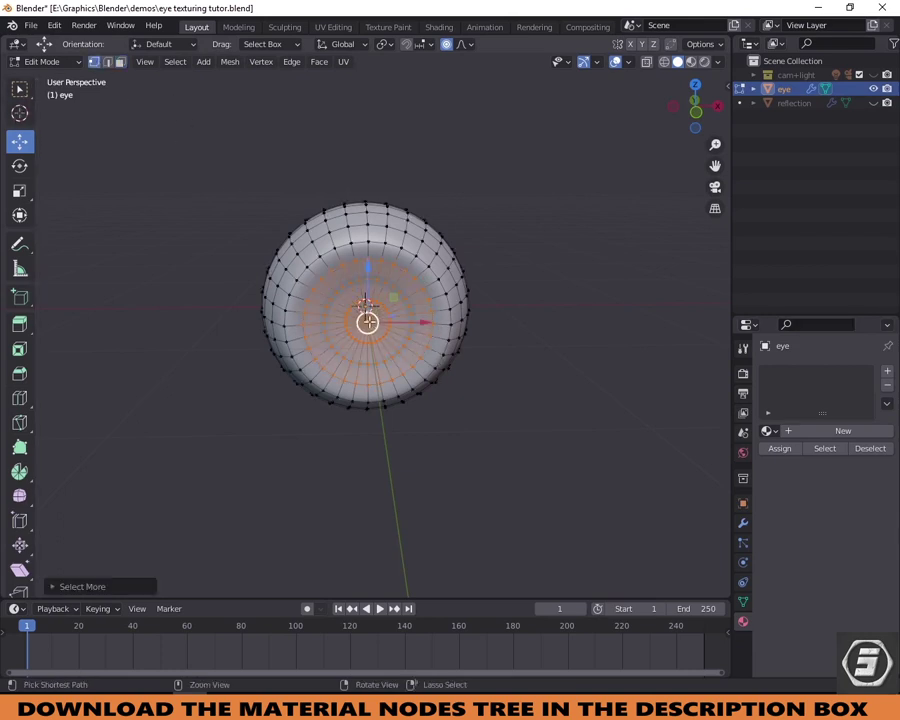
key(ctrl+KP_Add)
key(ctrl+KP_Add)
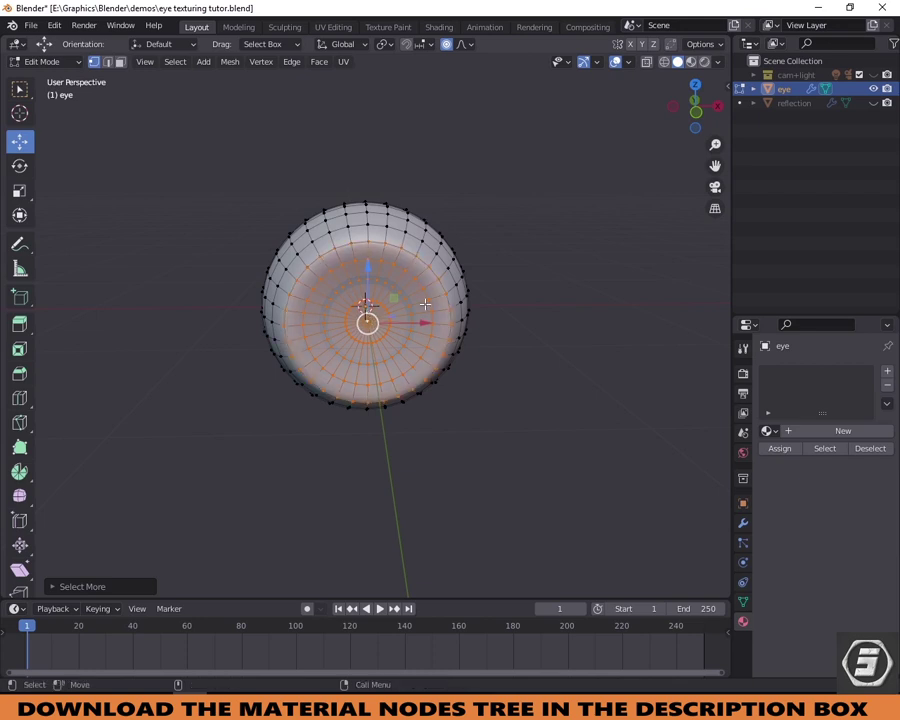
Create a new material for the eye object and name it "eye".
click(845, 431)
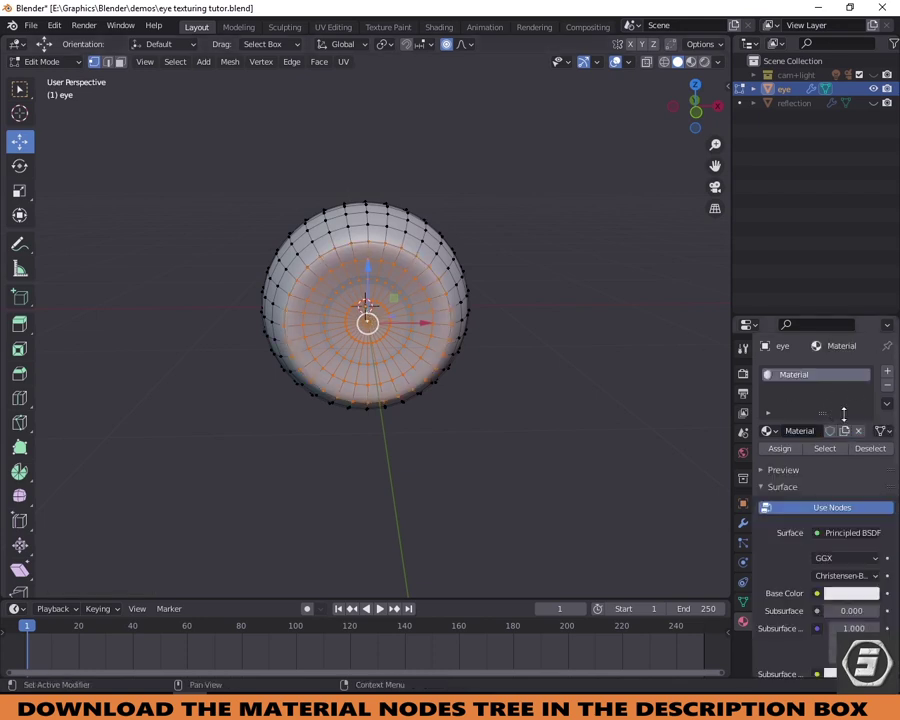
double_click(815, 375)
text(eye)
key(Return)
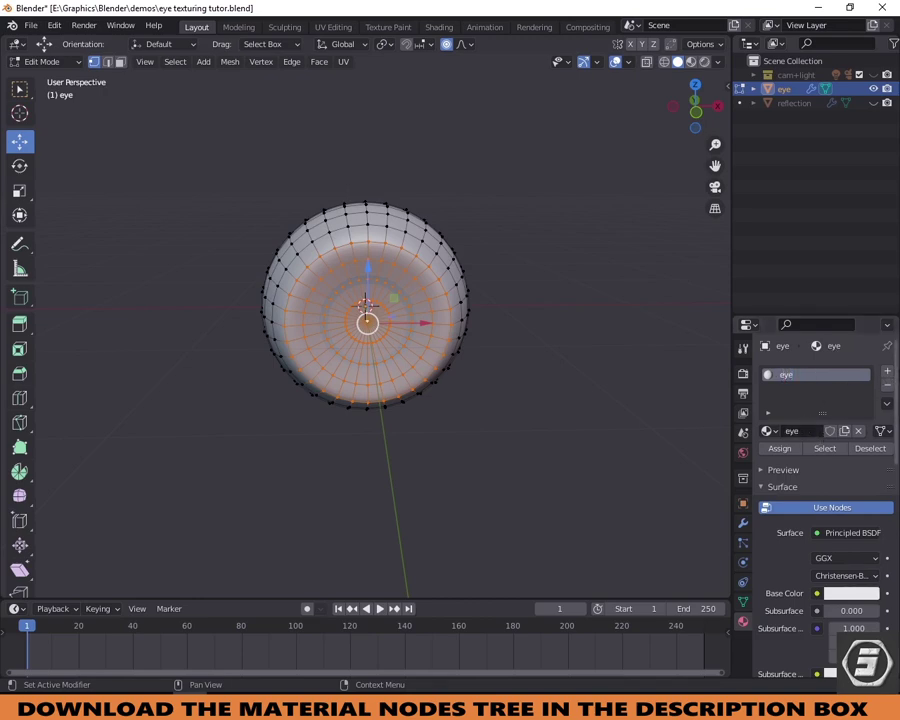
Add a second material slot with a new material named "iris" and assign it to the selected front faces.
click(887, 371)
click(826, 459)
double_click(810, 389)
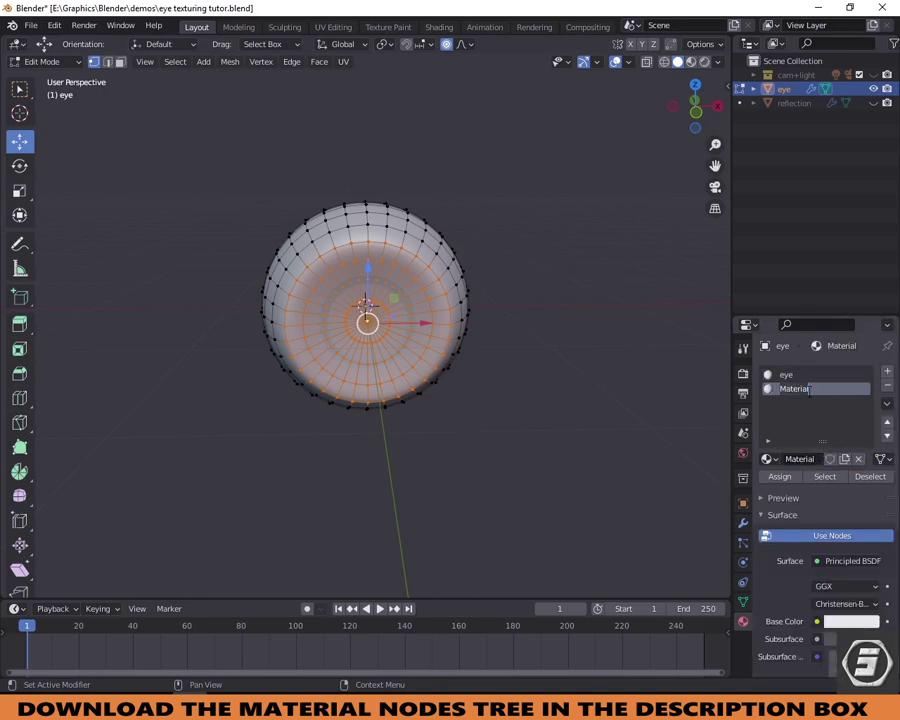
text(iris)
key(Return)
click(780, 477)
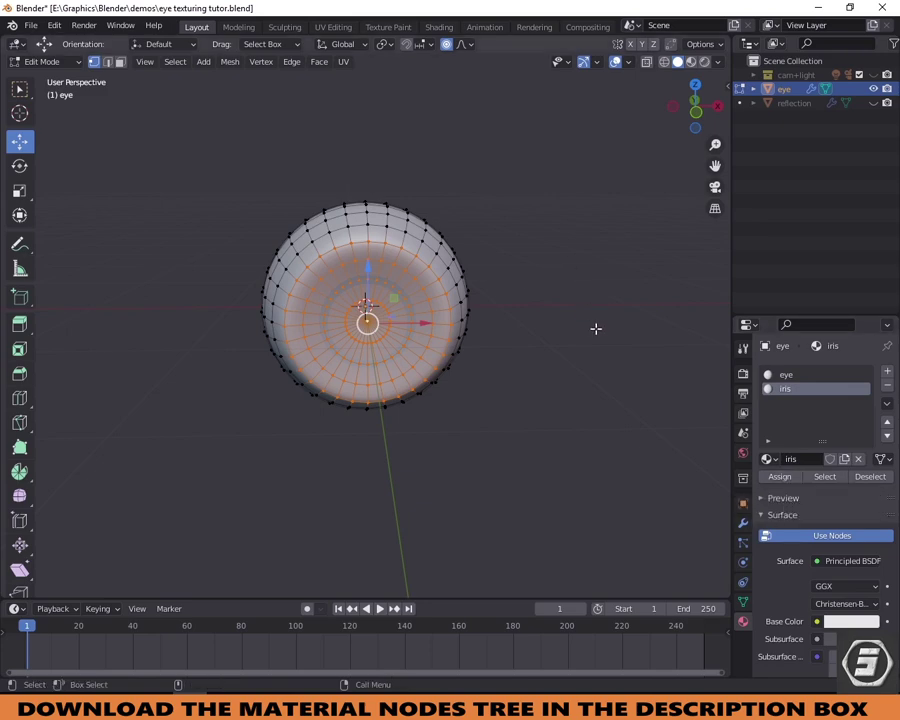
Leave edit mode and open the iris material's nodes in the Shading workspace.
key(Tab)
click(439, 26)
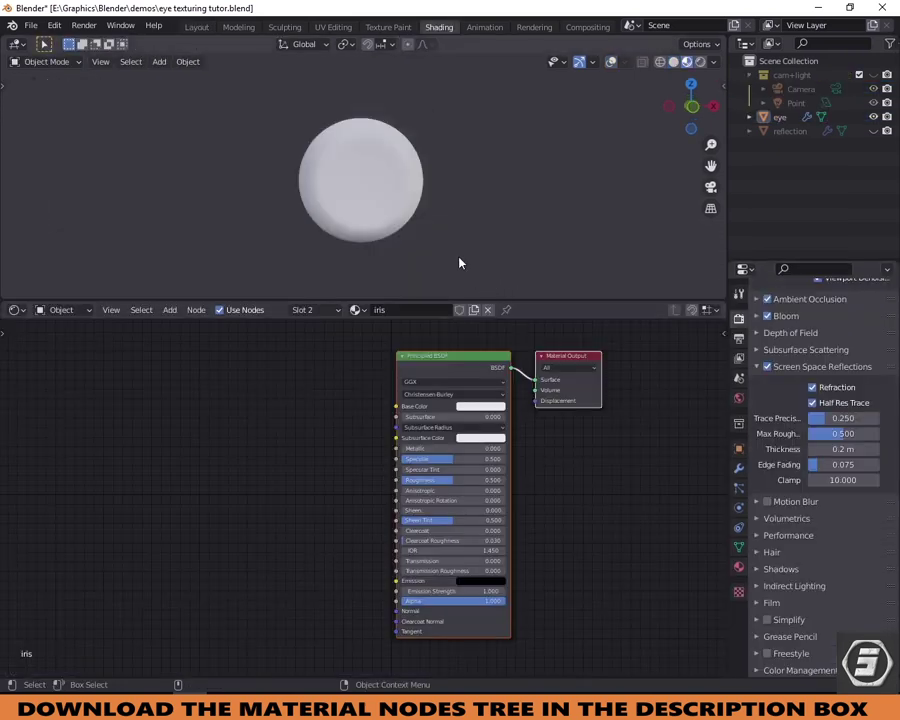
scroll(458, 262, up, 1)
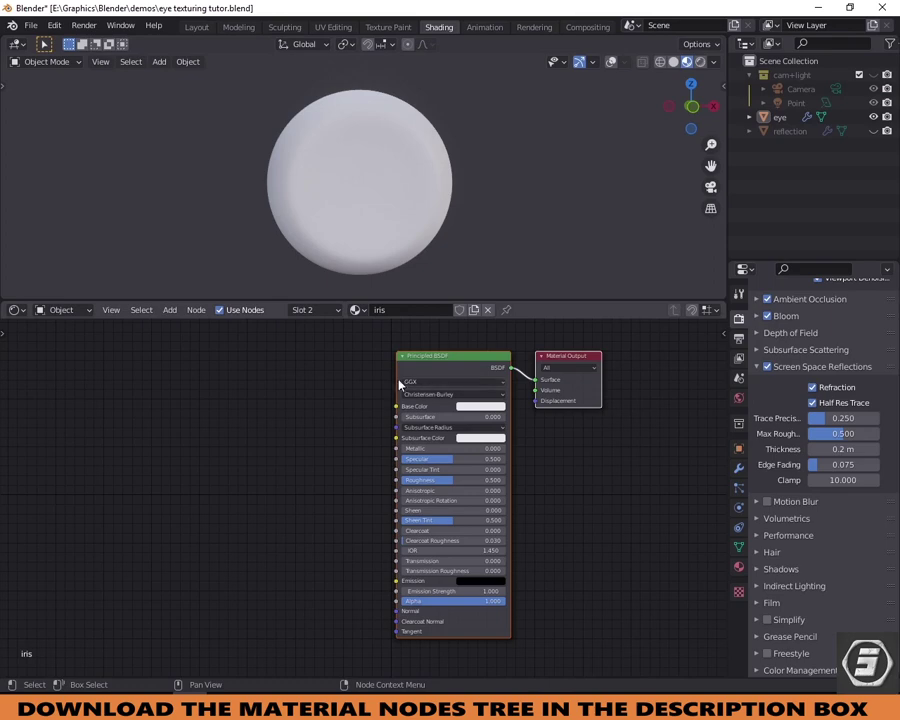
Add a Gradient Texture node to the iris material, with Mapping and Texture Coordinate nodes connected to its Vector input.
key(shift+a)
click(322, 443)
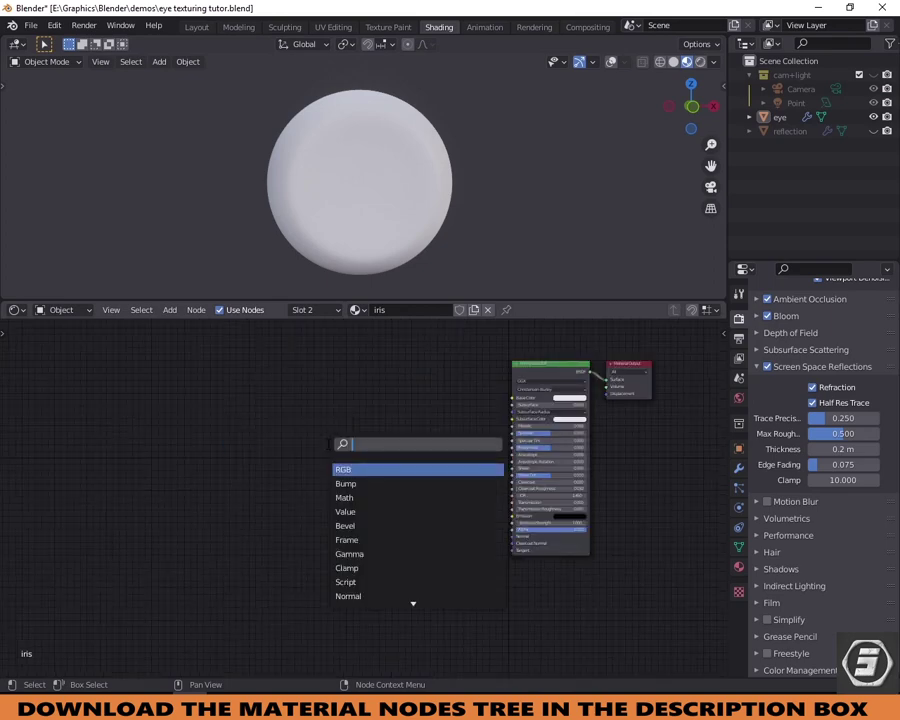
text(grad)
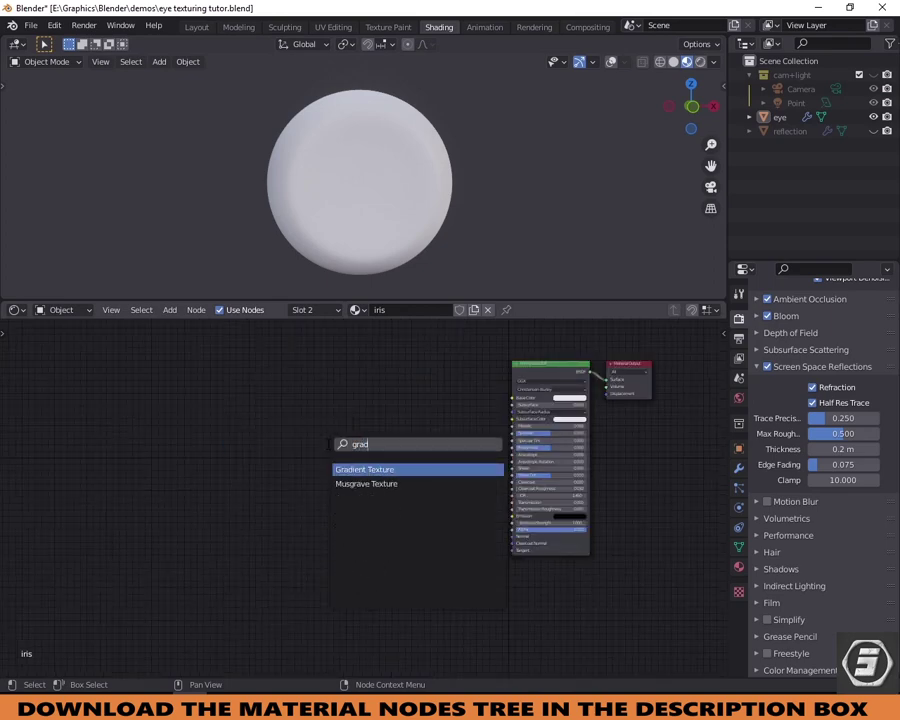
click(357, 469)
click(233, 444)
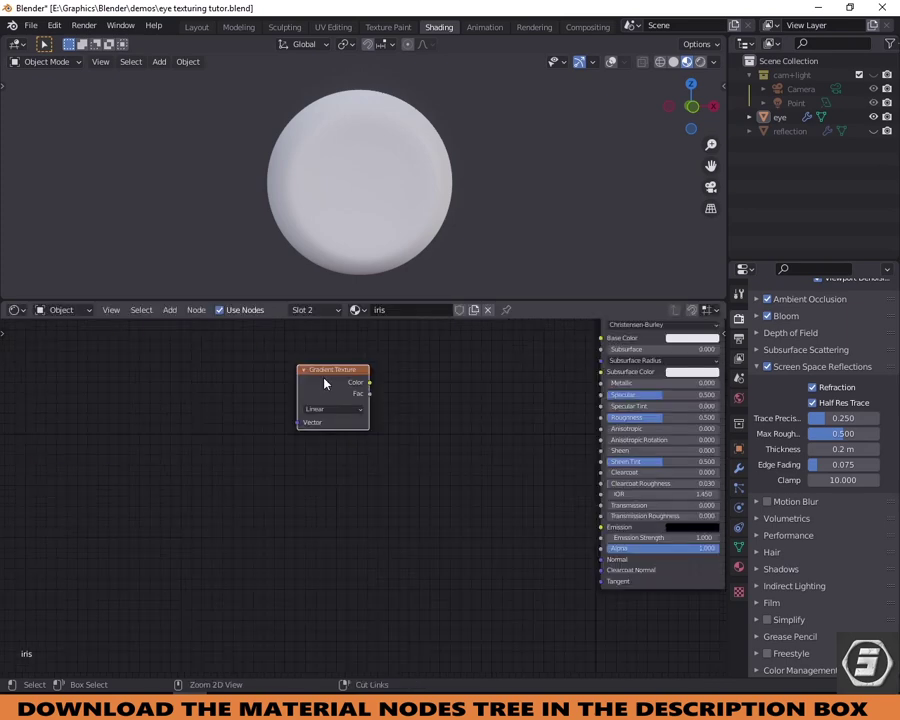
key(ctrl+t)
scroll(322, 384, down, 1)
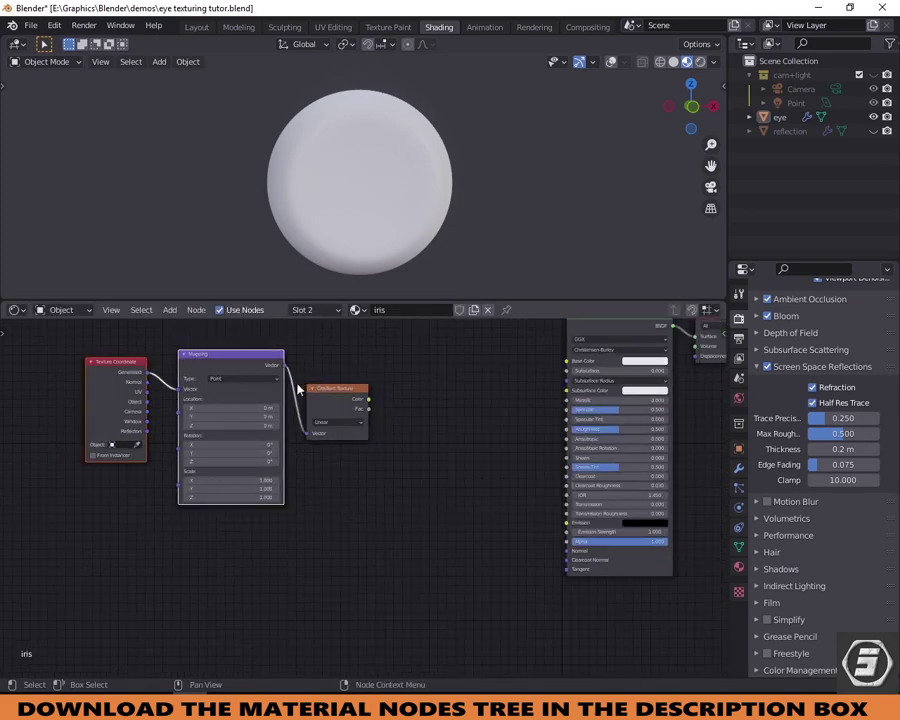
scroll(395, 396, up, 2)
scroll(400, 400, down, 2)
Add a ColorRamp node after the Gradient Texture and feed the gradient's Color output into its Fac input.
key(shift+a)
click(416, 409)
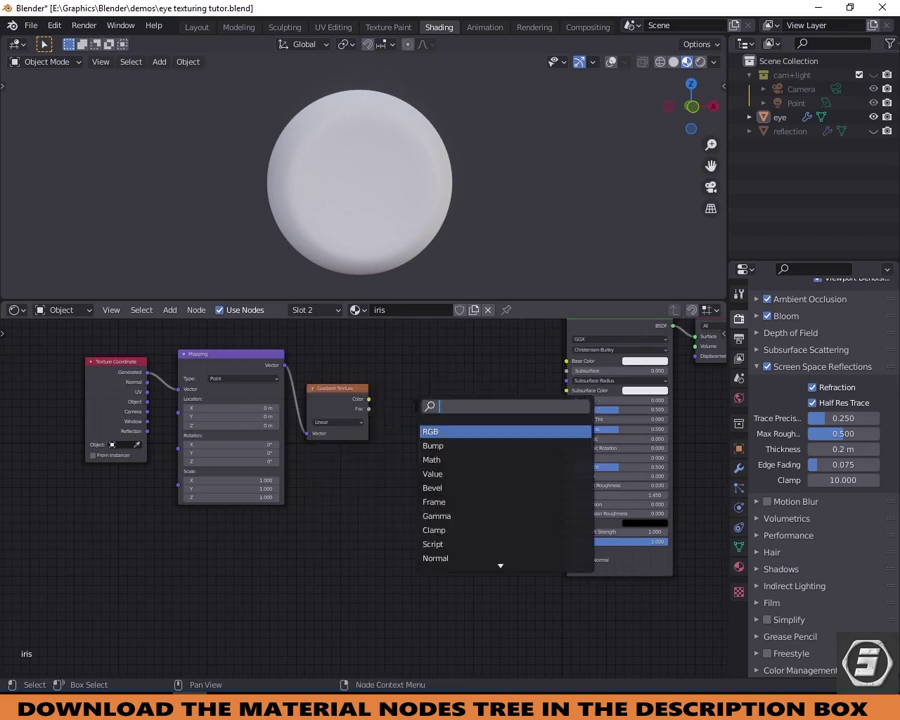
text(ramp)
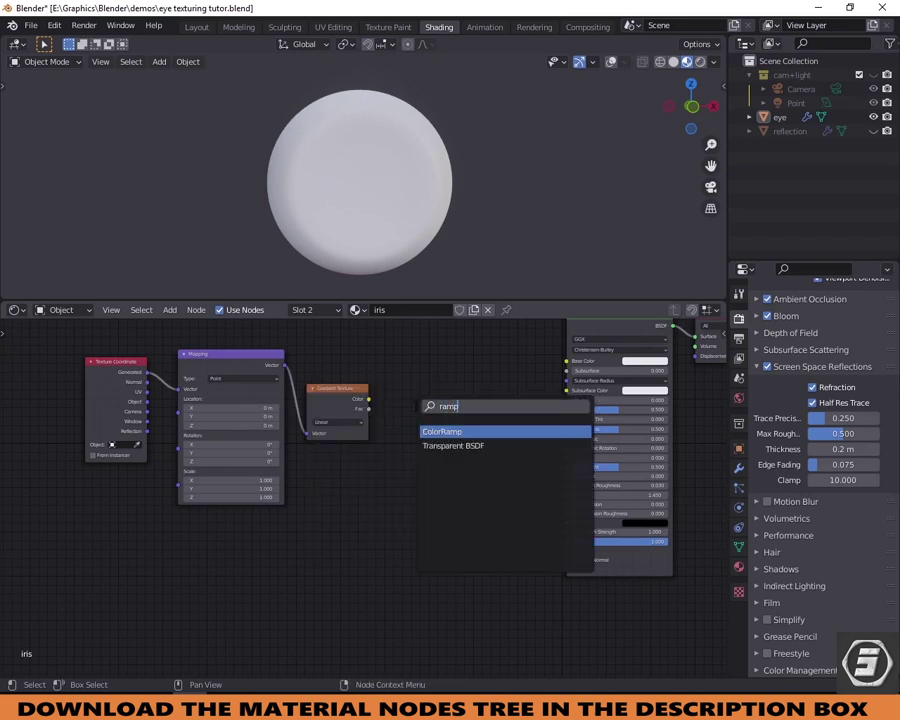
click(443, 431)
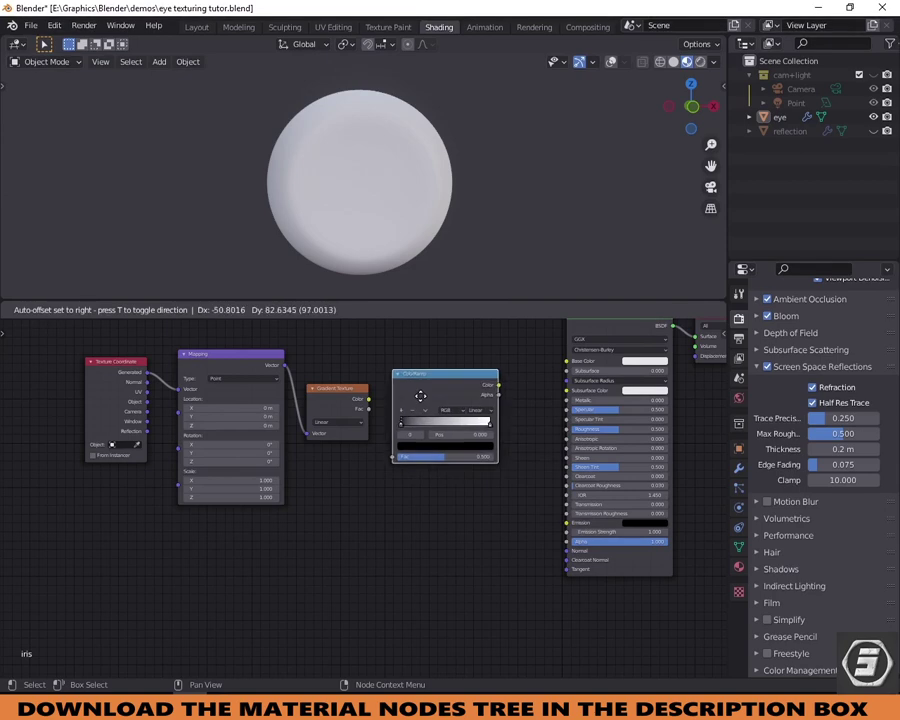
click(420, 396)
drag(372, 403, 398, 458)
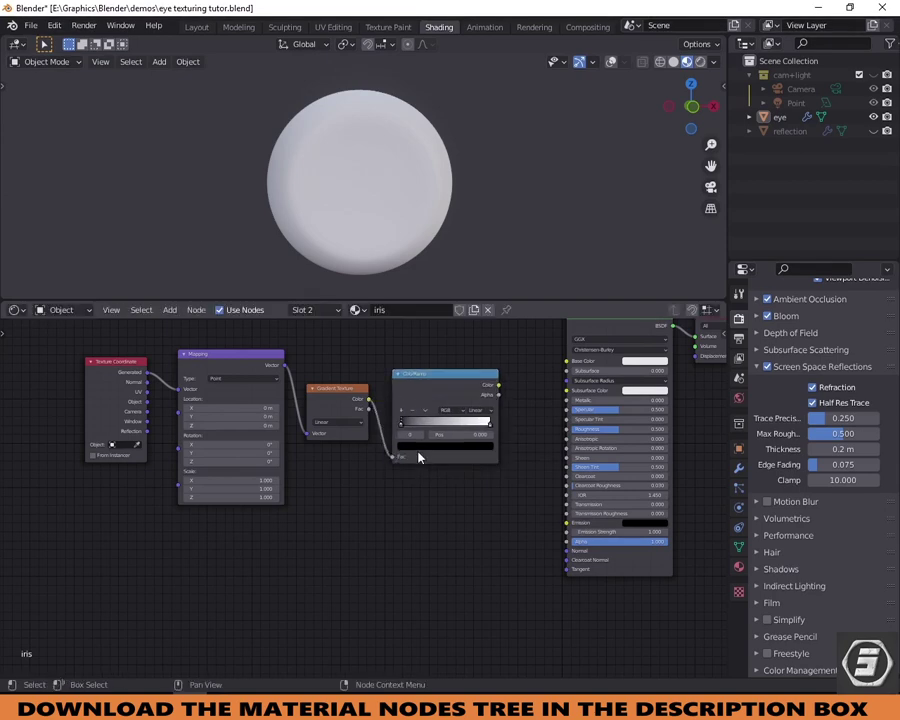
Preview the ColorRamp output through a Viewer node and move the Principled BSDF node down, clear of the link.
ctrl+shift+click(445, 393)
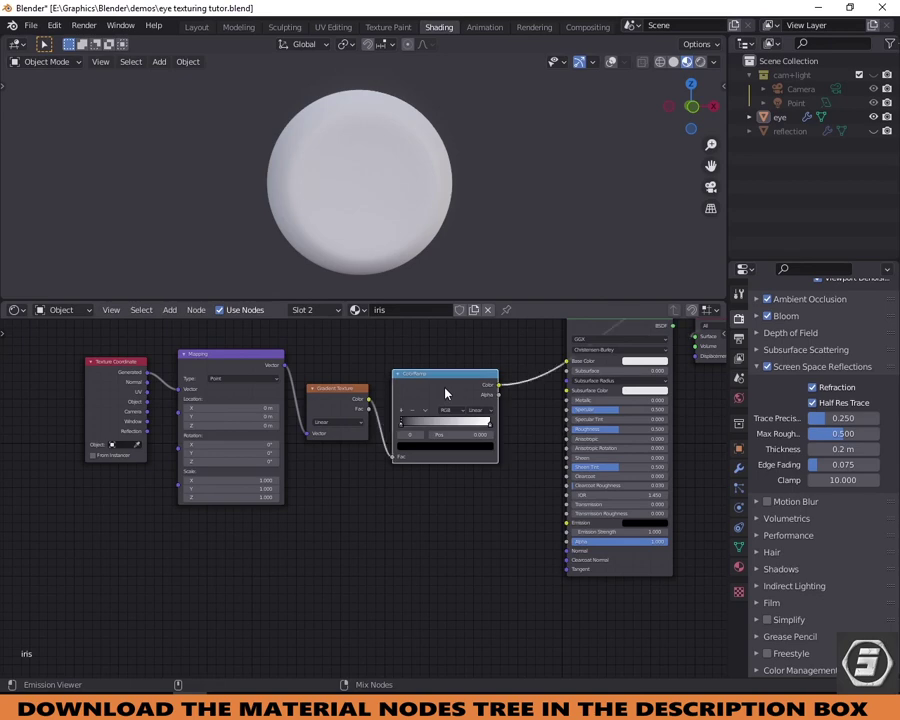
scroll(452, 398, down, 7)
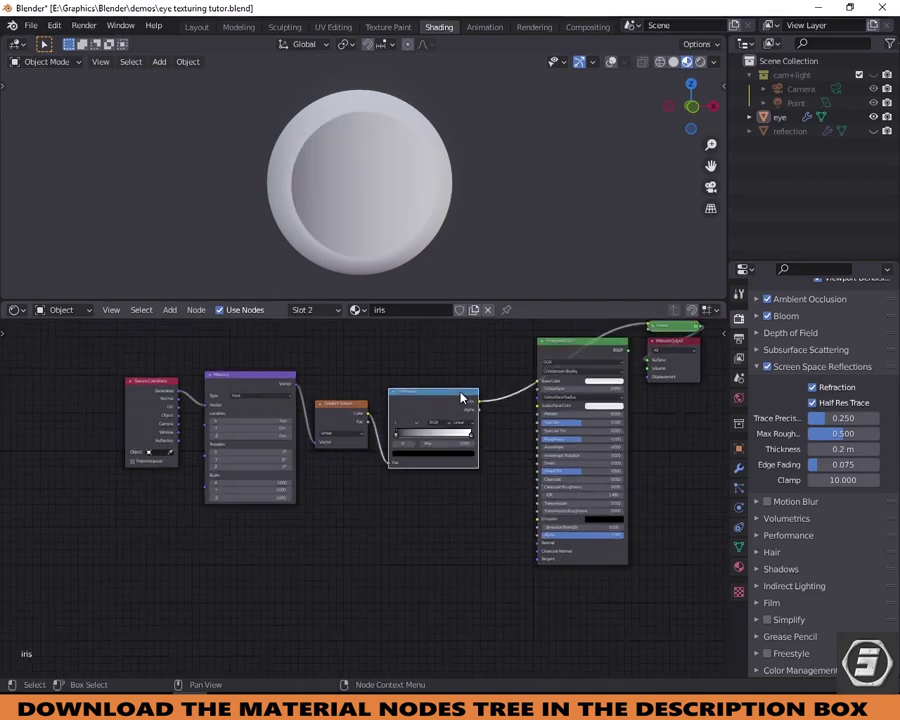
drag(499, 392, 534, 439)
scroll(304, 461, up, 8)
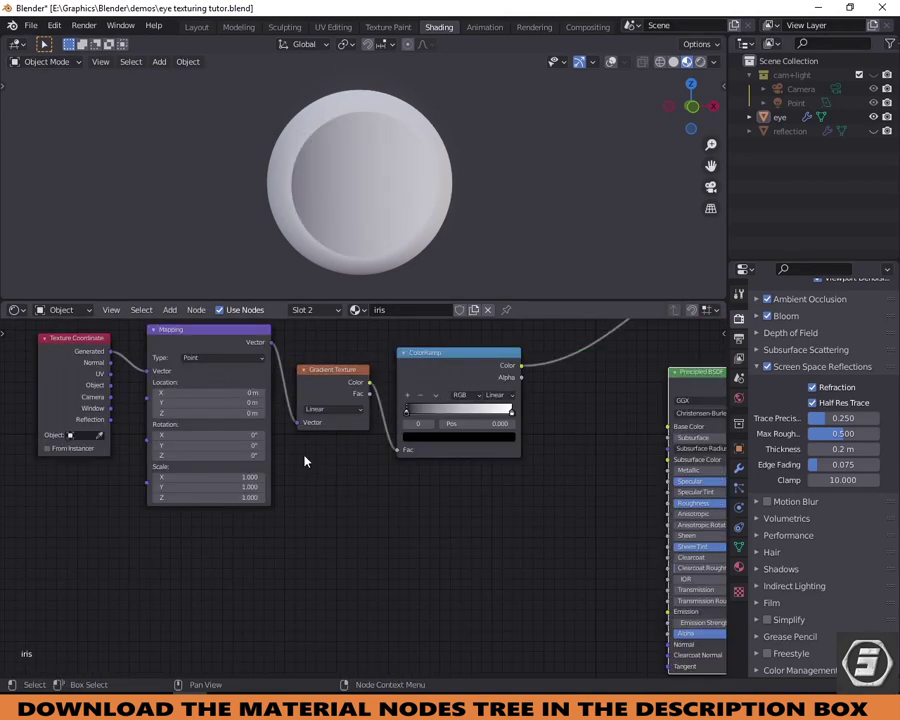
Set the Gradient Texture type to Spherical and the Mapping location to -0.5 m in X and Y.
click(346, 411)
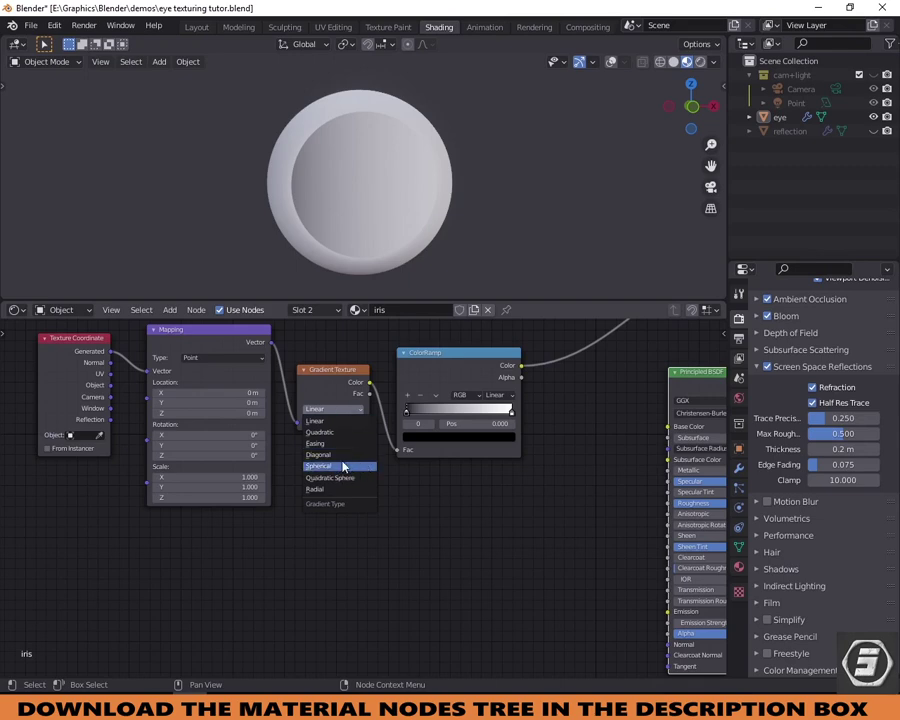
click(343, 467)
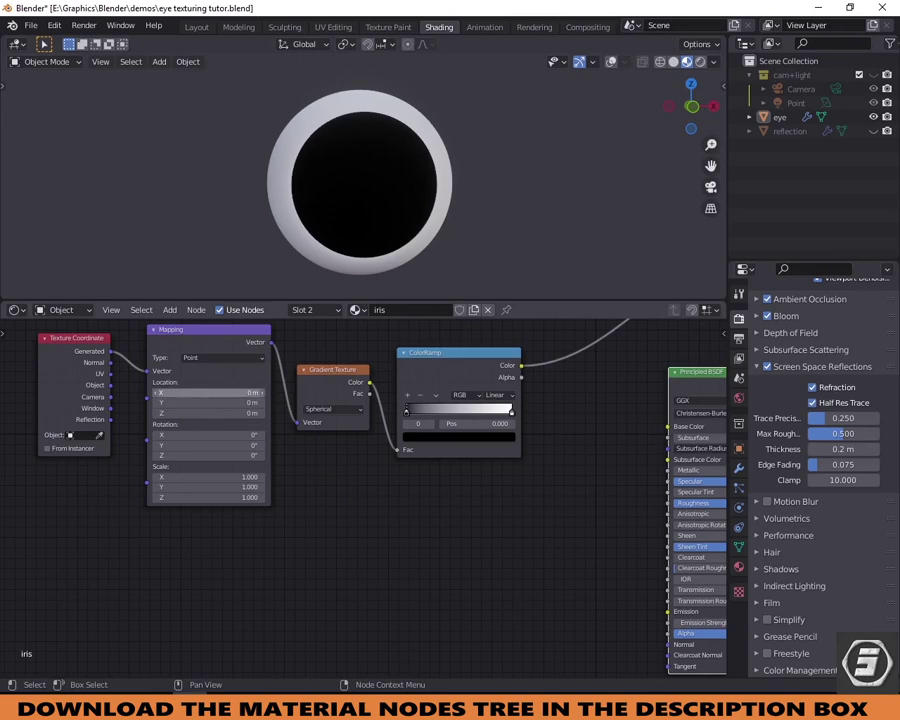
click(233, 393)
text(-.5)
key(Tab)
text(-.5)
key(Return)
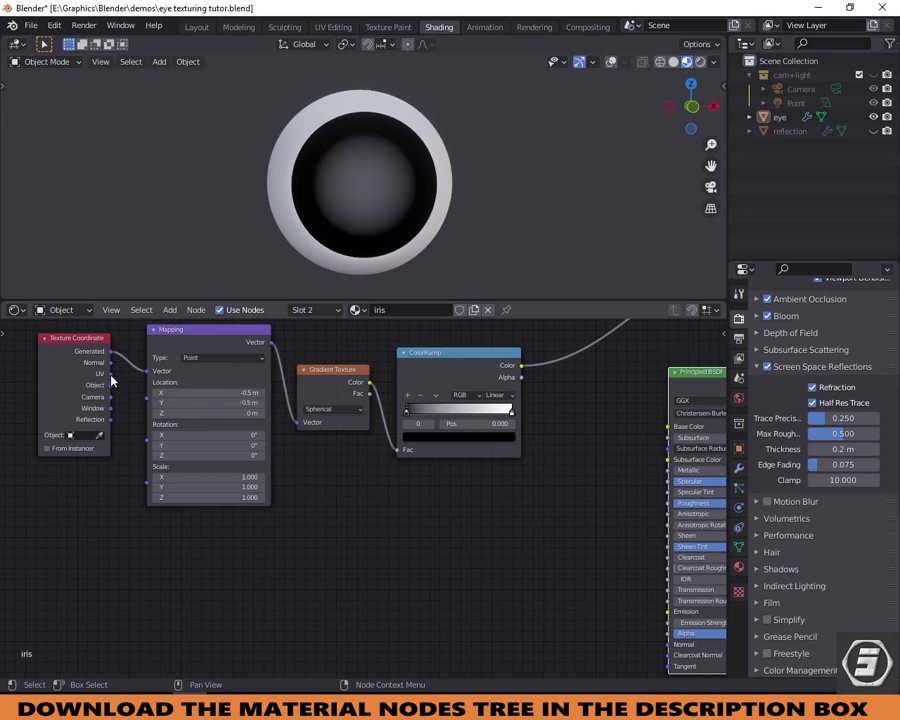
Connect the UV output to the Mapping Vector input and unwrap the iris faces, returning to the iris shader nodes.
drag(110, 373, 148, 371)
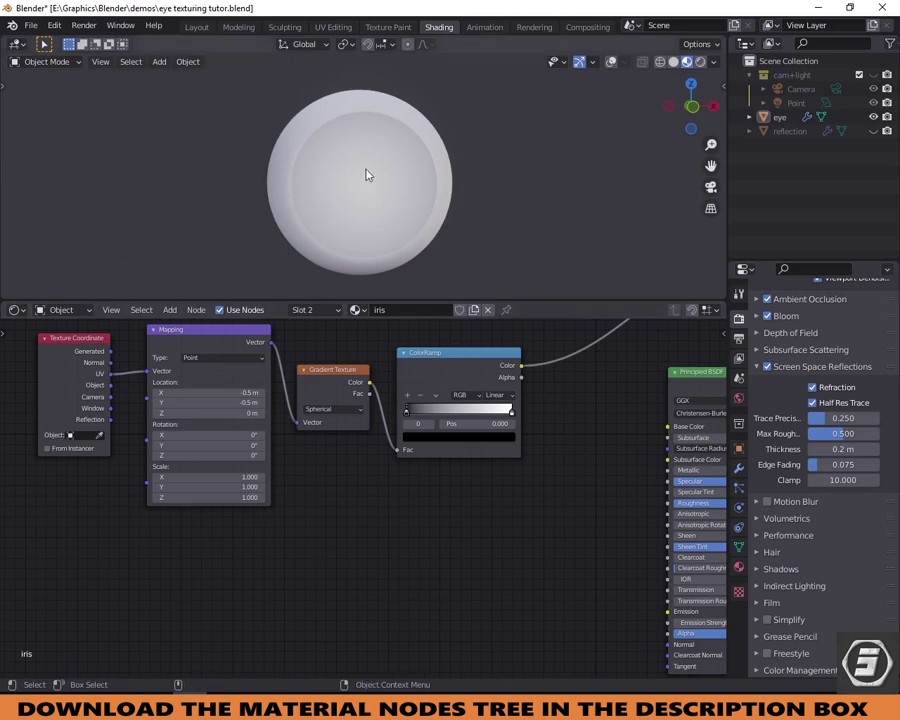
click(333, 26)
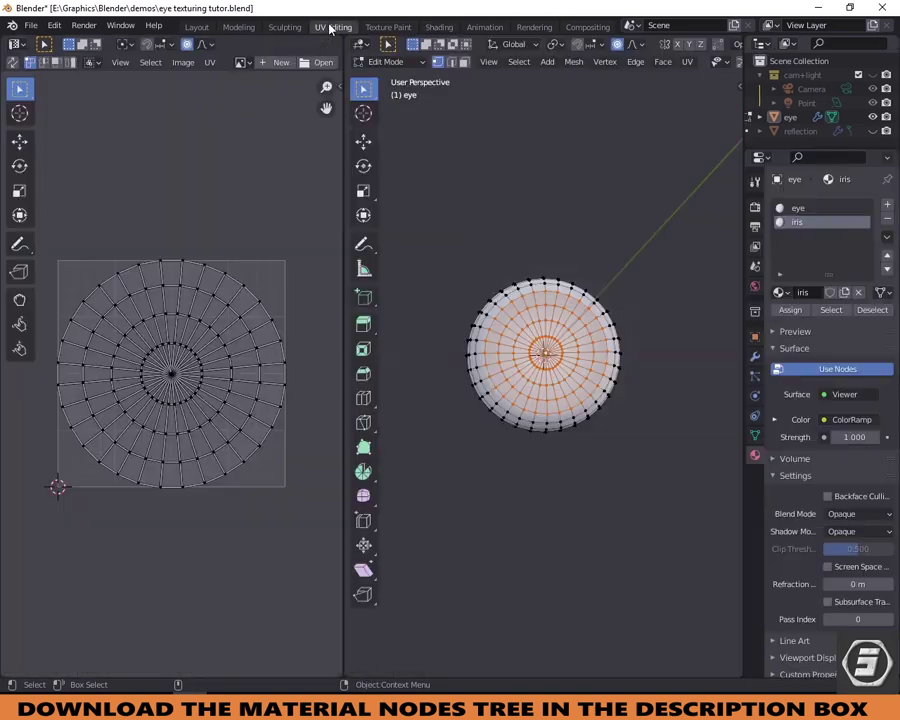
key(u)
click(545, 352)
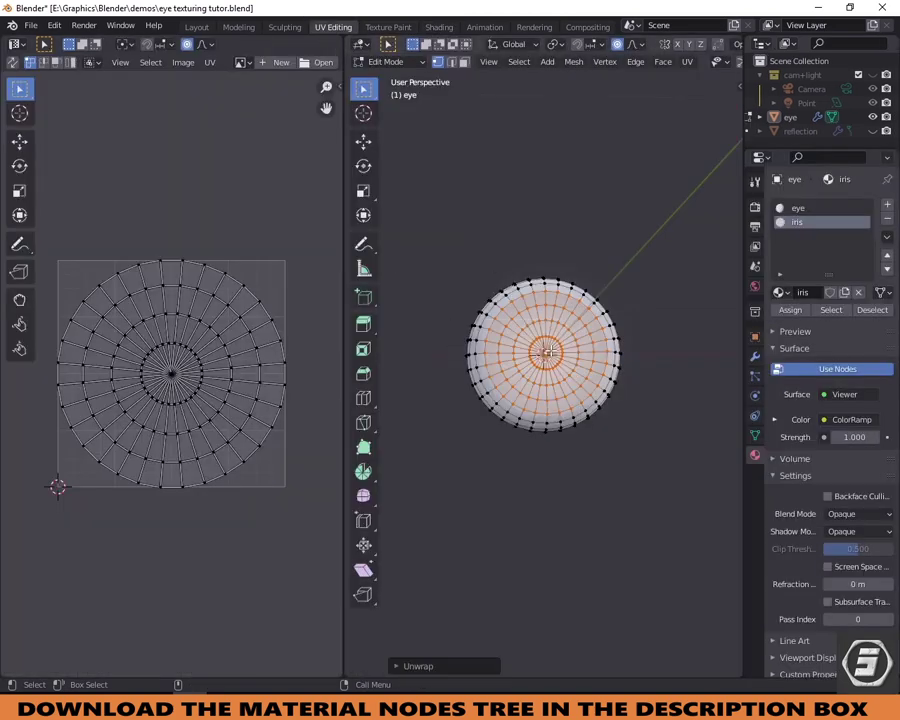
click(438, 27)
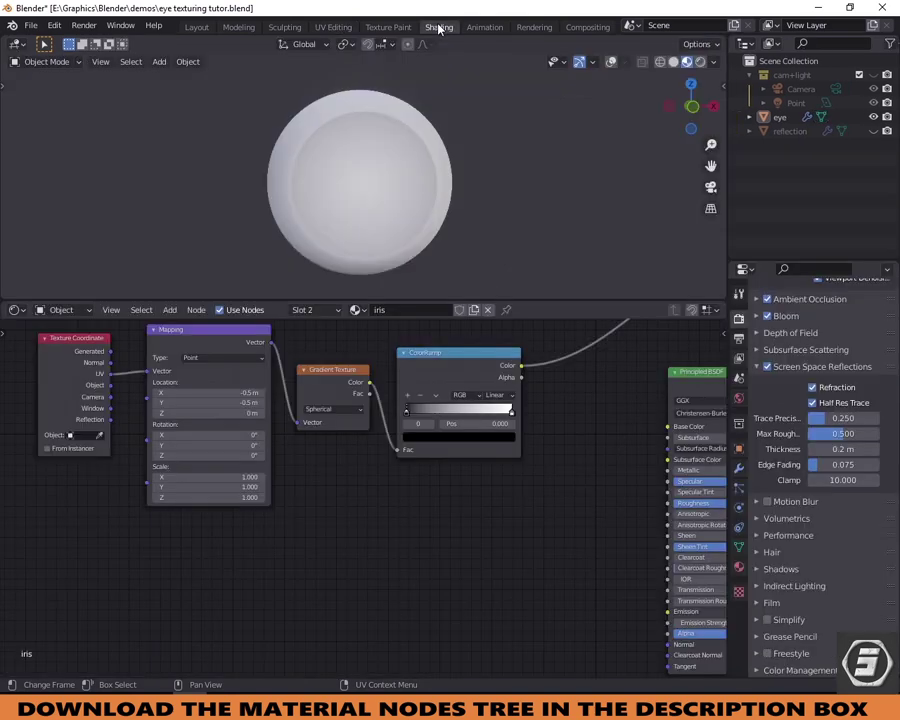
Move the ColorRamp's black and white stops closer together for a dark outer ring, and add a black third stop beside the white for the pupil.
scroll(388, 458, up, 1)
drag(410, 407, 498, 408)
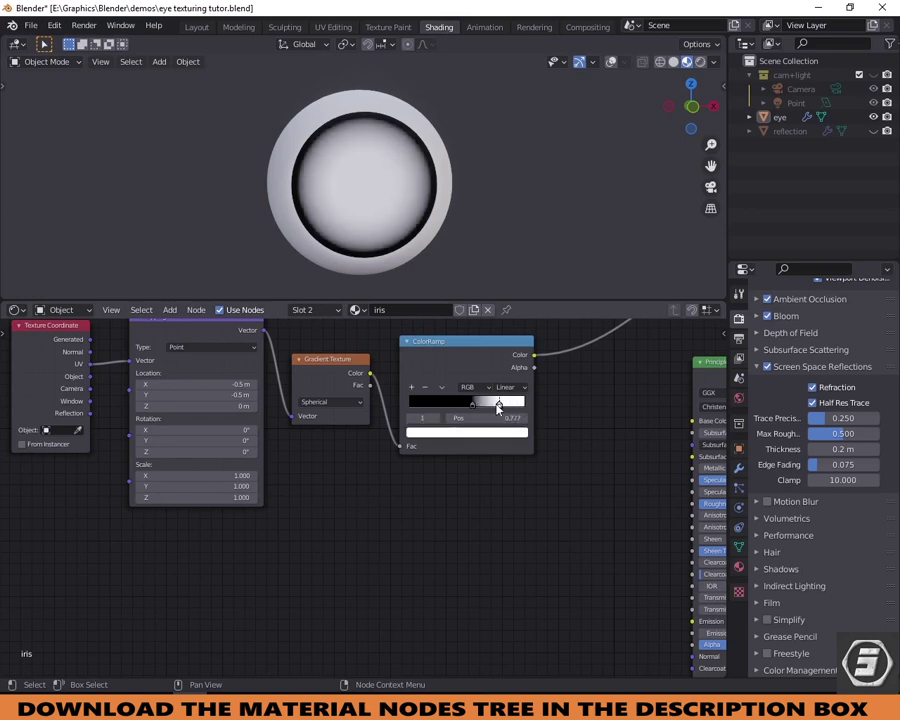
ctrl+click(518, 404)
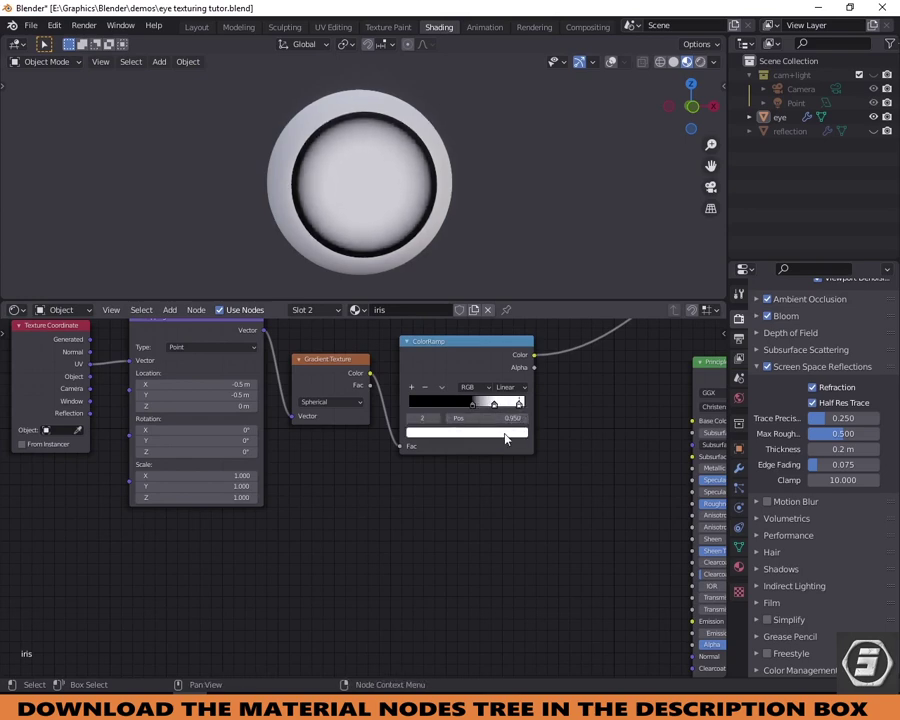
click(505, 438)
drag(502, 275, 502, 347)
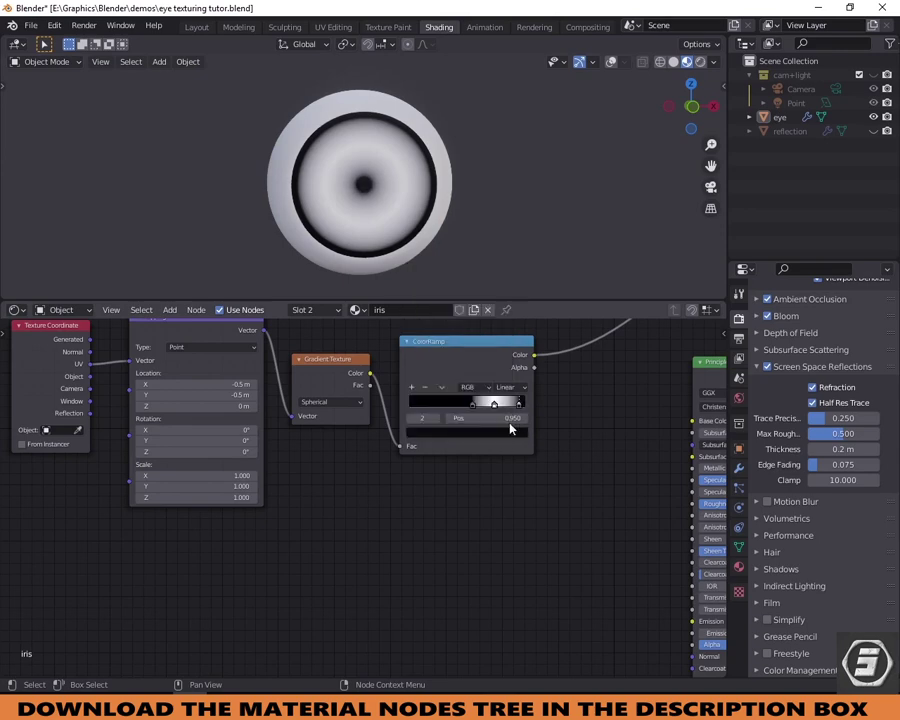
drag(519, 407, 500, 410)
scroll(433, 380, down, 3)
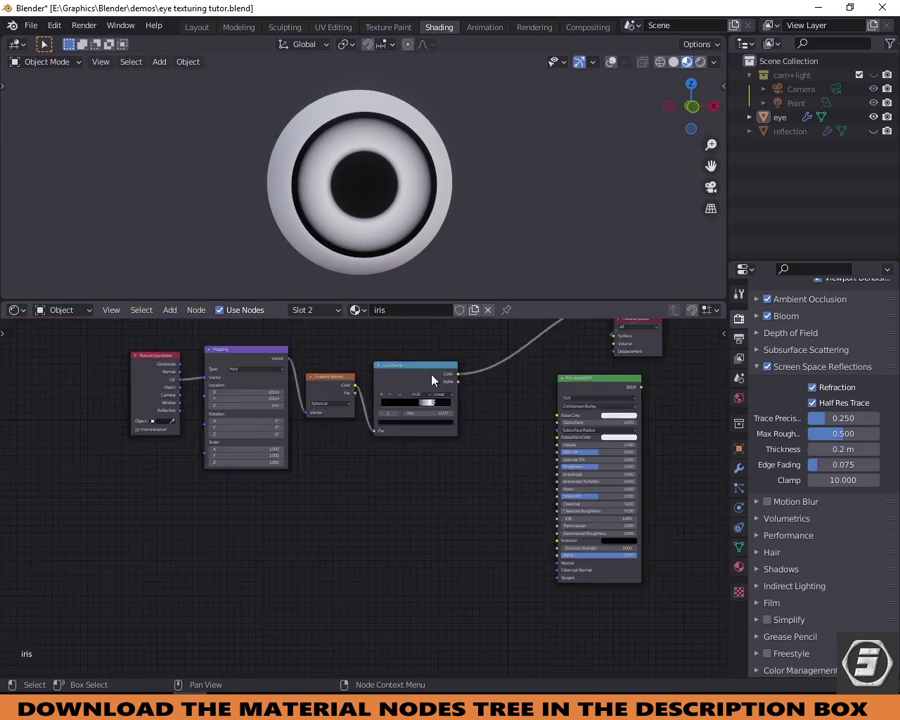
Duplicate the Gradient Texture and ColorRamp with their links below the originals, and shift the coordinate, Mapping and copied gradient nodes aside for space.
drag(480, 355, 320, 480)
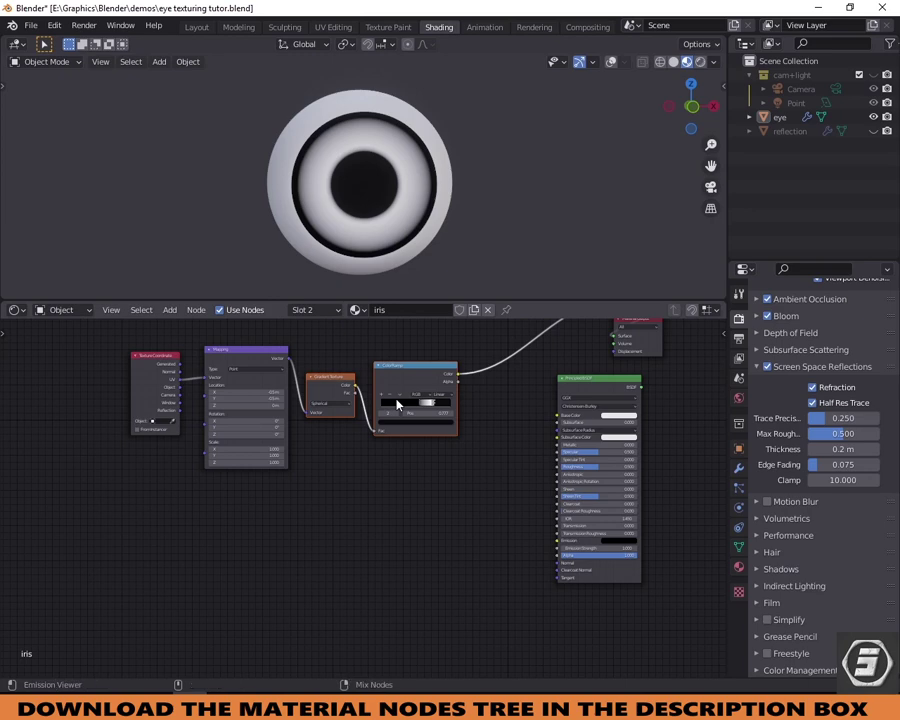
key(shift+d)
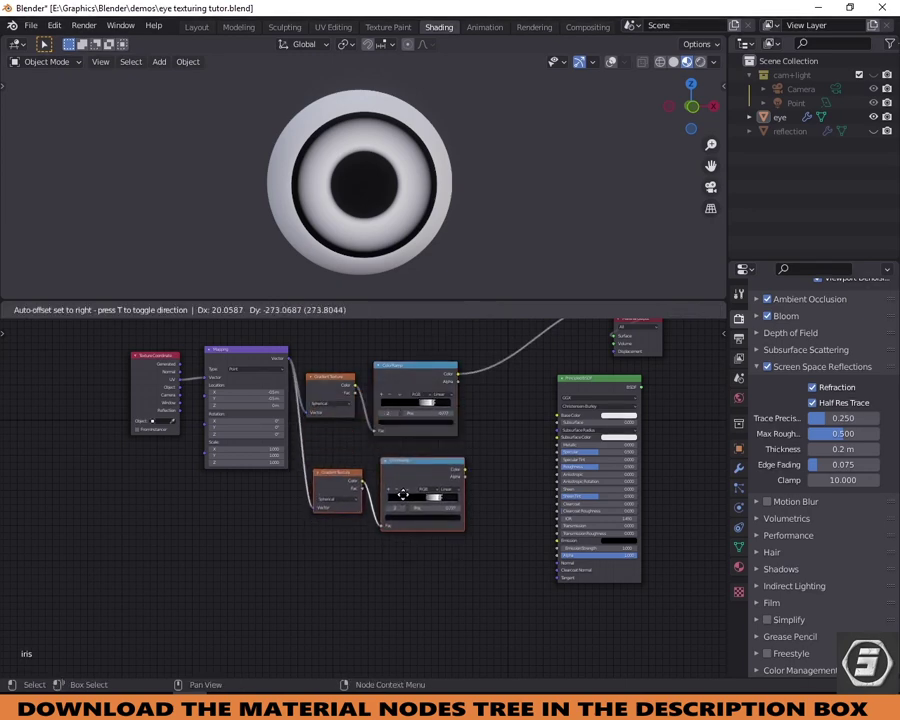
click(403, 500)
drag(128, 346, 258, 420)
drag(260, 362, 99, 403)
drag(326, 477, 239, 467)
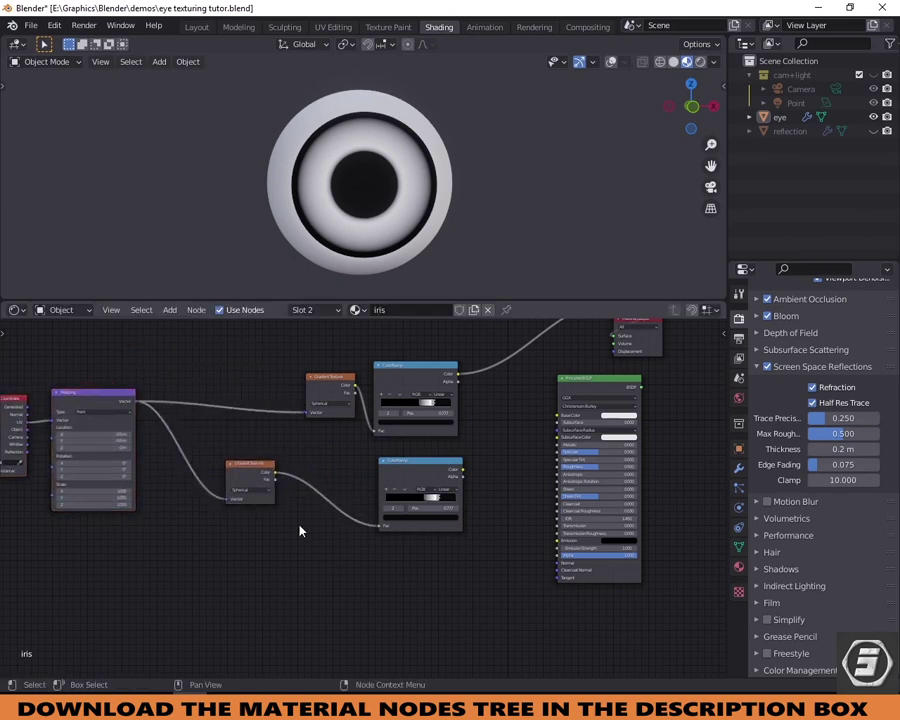
Add a Noise Texture node on the link between the duplicated Gradient Texture and its ColorRamp.
scroll(285, 511, up, 1)
scroll(285, 511, up, 2)
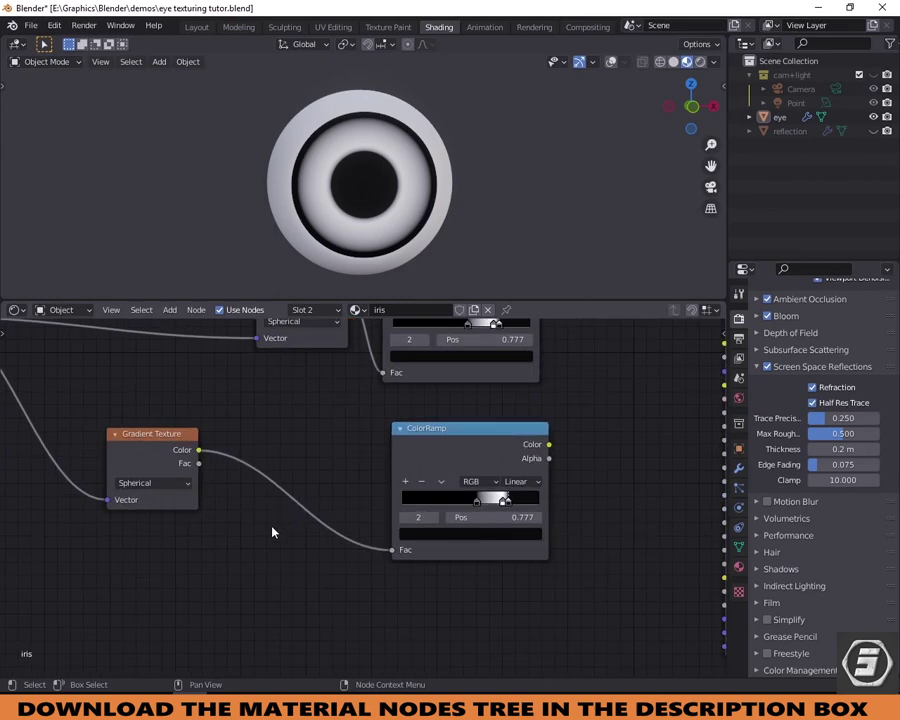
key(shift+a)
click(272, 528)
text(noise)
key(Down)
key(Return)
click(285, 466)
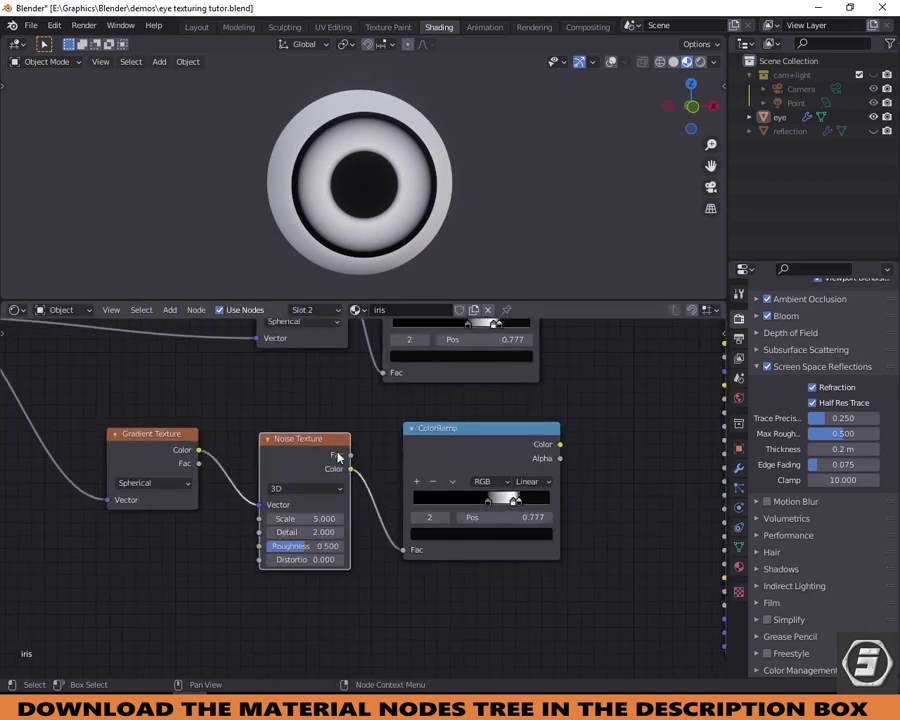
Preview the lower ColorRamp and set the duplicated Gradient Texture's type to Radial.
ctrl+shift+click(496, 449)
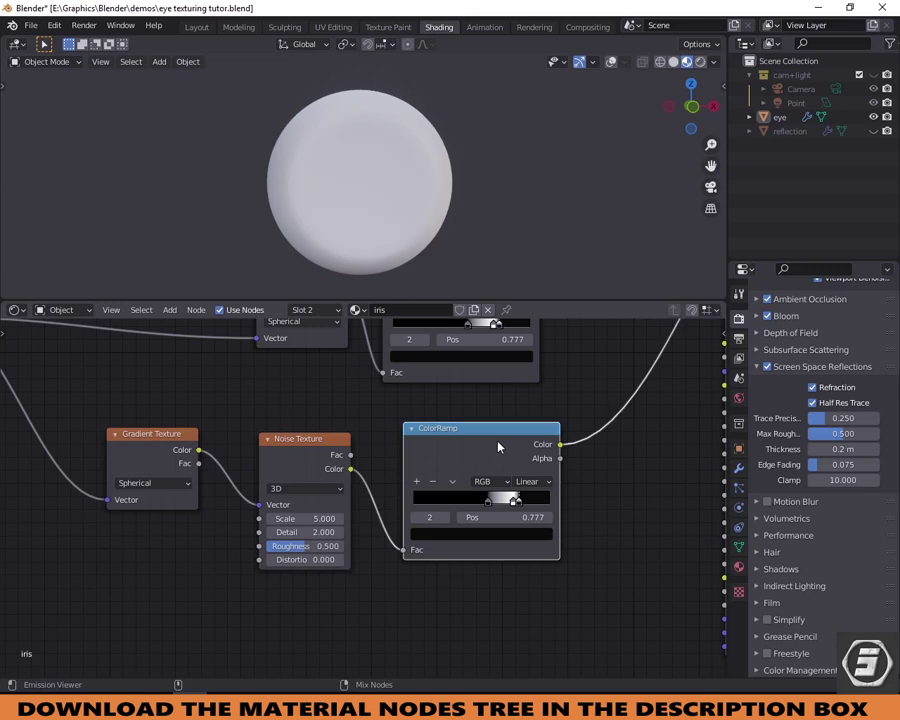
click(150, 483)
click(147, 585)
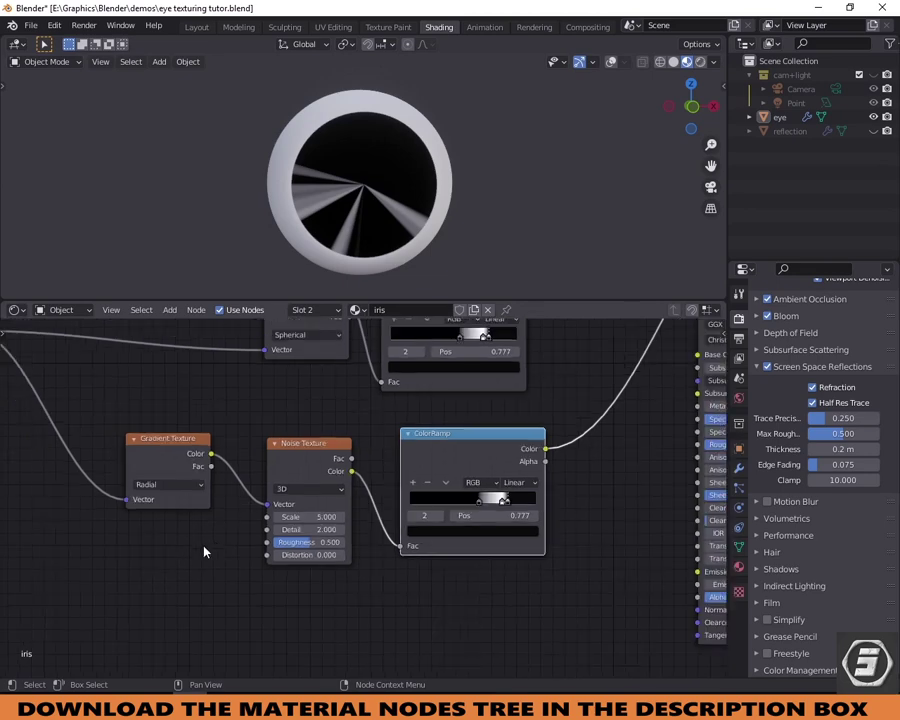
Remove the lower ColorRamp's third stop and spread the others, black to 0.232 and white to 0.827.
scroll(540, 506, up, 1)
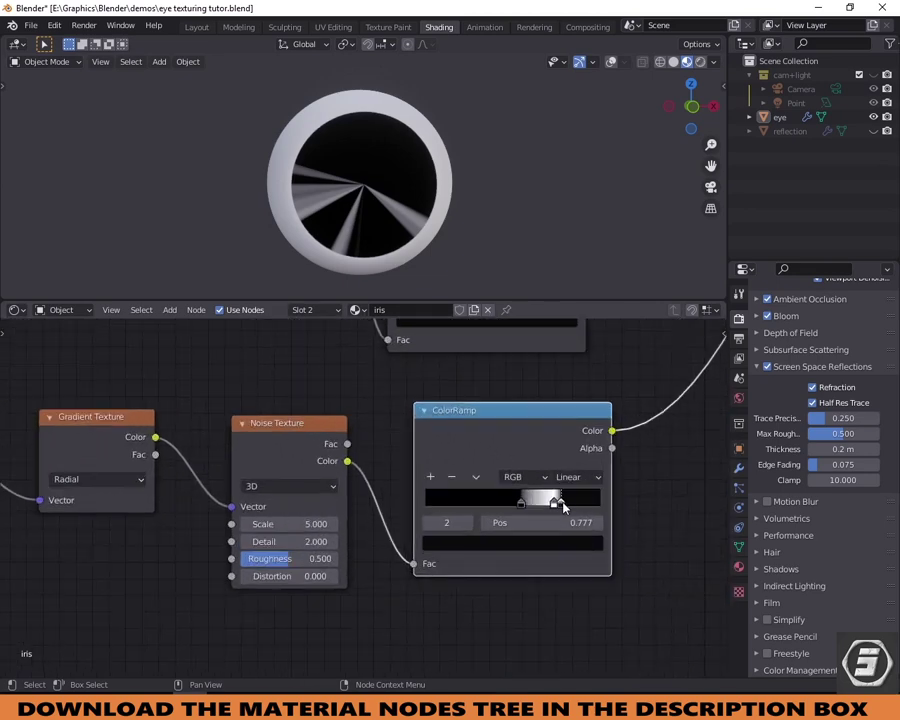
click(452, 477)
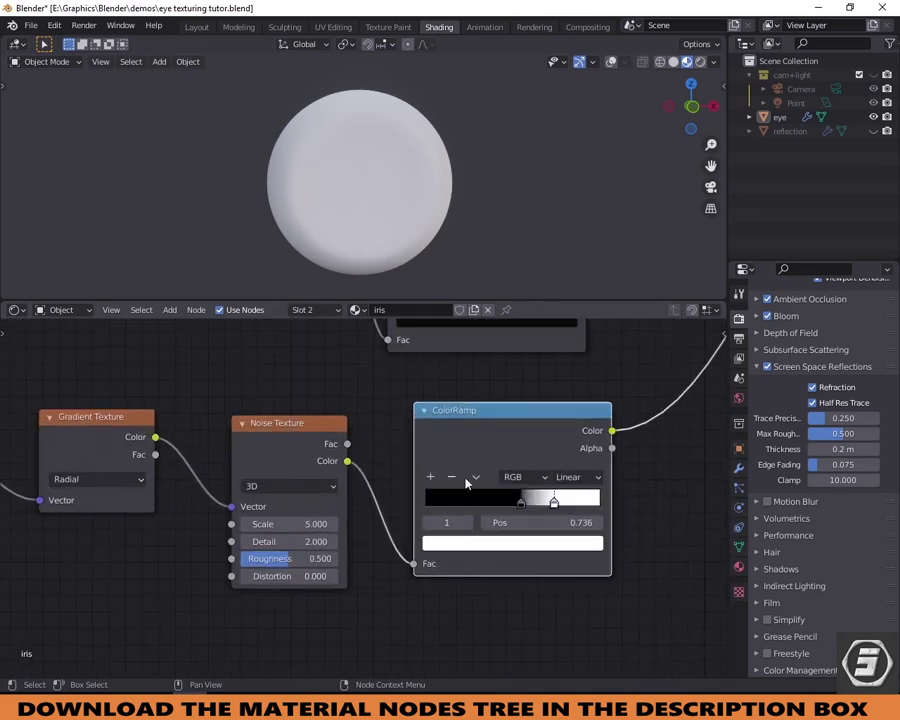
drag(527, 504, 463, 505)
drag(554, 502, 573, 503)
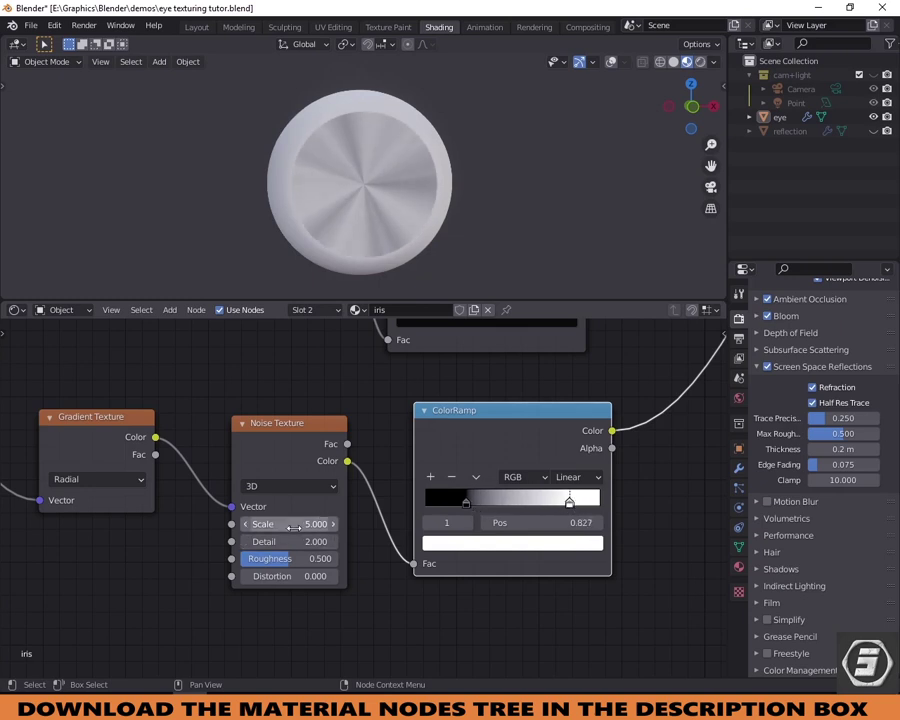
Set the Noise Texture's Scale to 14.3, Detail to 10.7, Roughness to 0.742 and Distortion to 0.8.
drag(284, 526, 377, 526)
drag(288, 541, 296, 576)
scroll(580, 474, down, 5)
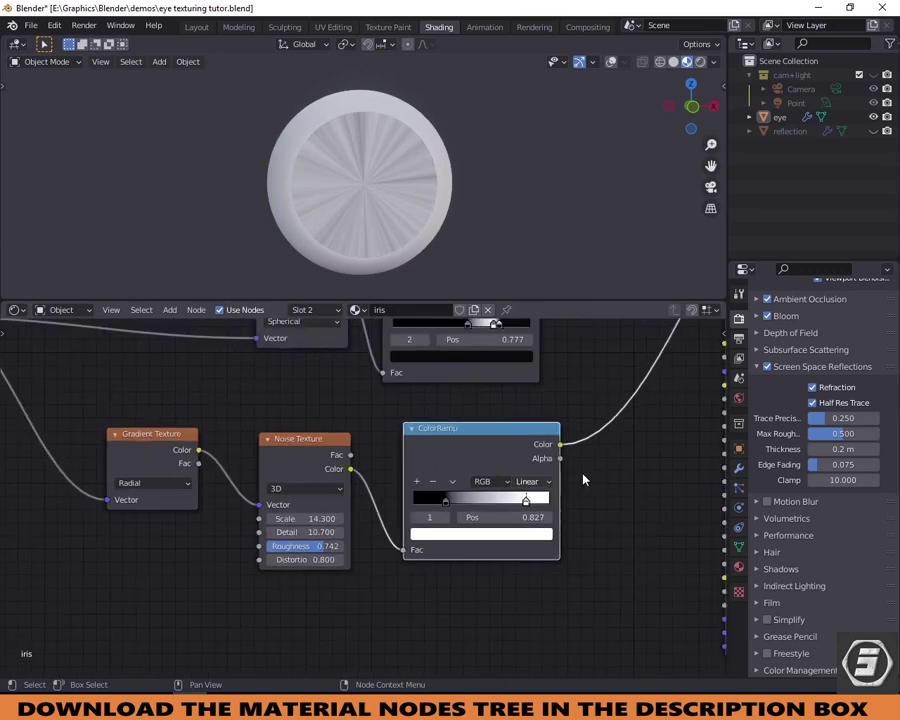
Add a MixRGB node with the upper ColorRamp's Color feeding Color1 and the lower ColorRamp's Color feeding Color2.
key(shift+a)
click(377, 459)
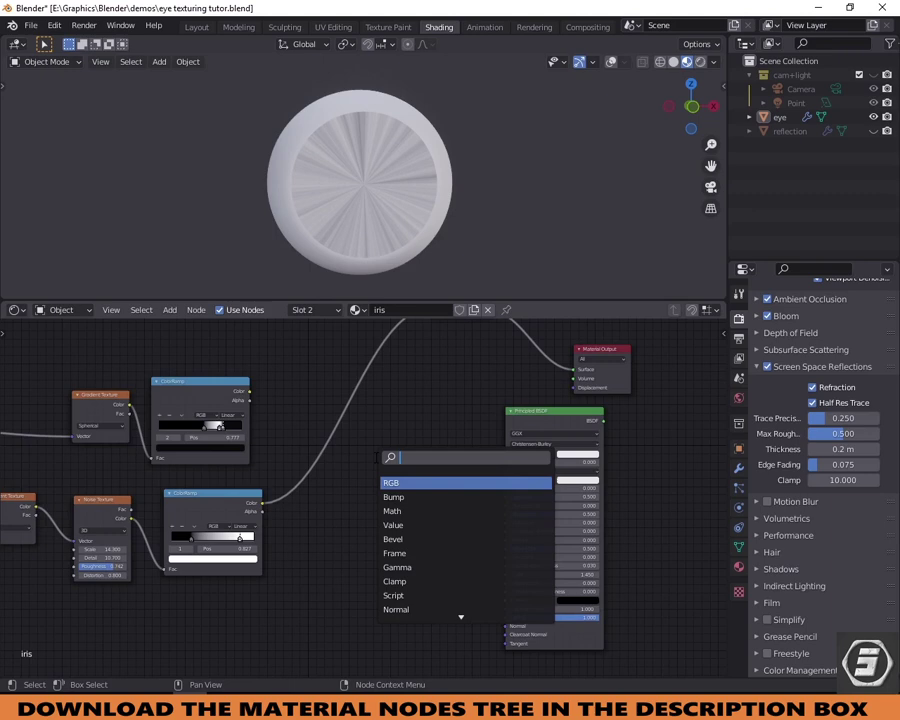
text(mi)
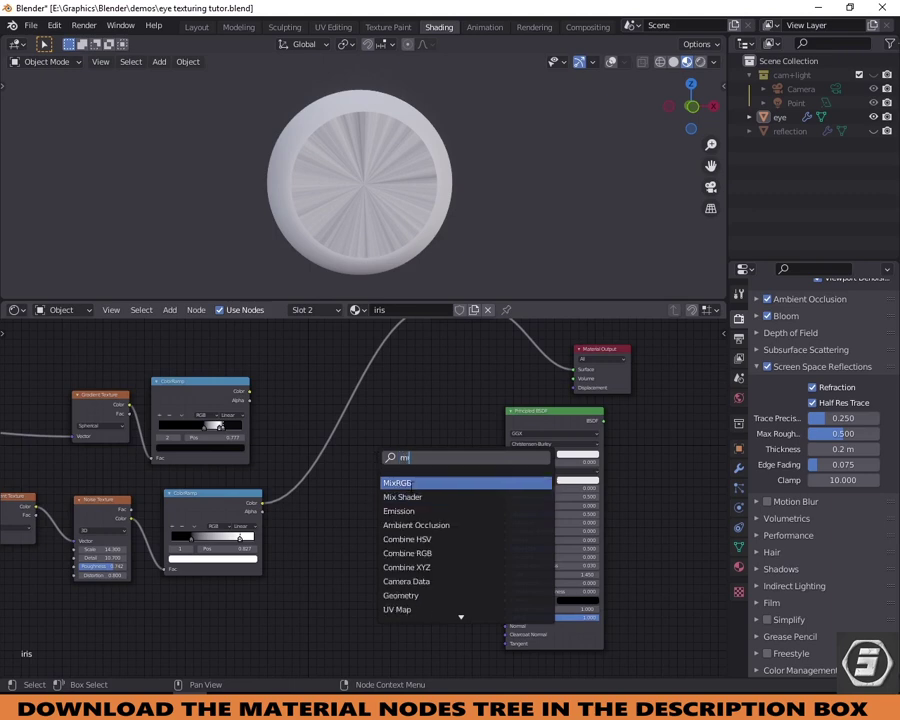
key(Return)
click(360, 430)
mouse_move(324, 452)
mouse_down()
mouse_move(324, 470)
mouse_move(324, 461)
mouse_up()
drag(249, 391, 324, 453)
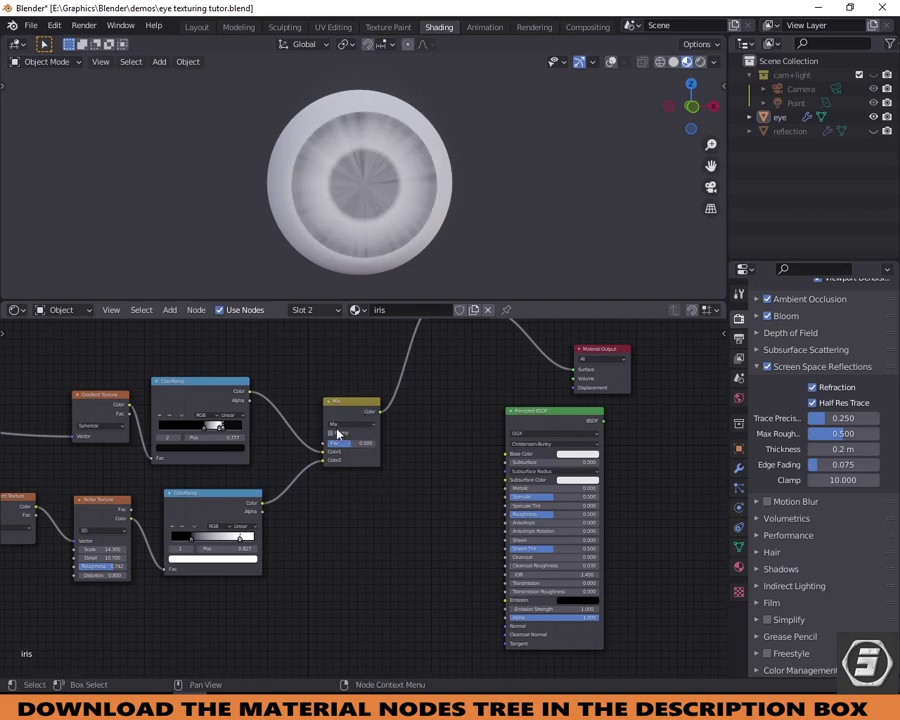
Set the MixRGB node's blending mode to Multiply and its factor to 0.917.
click(352, 424)
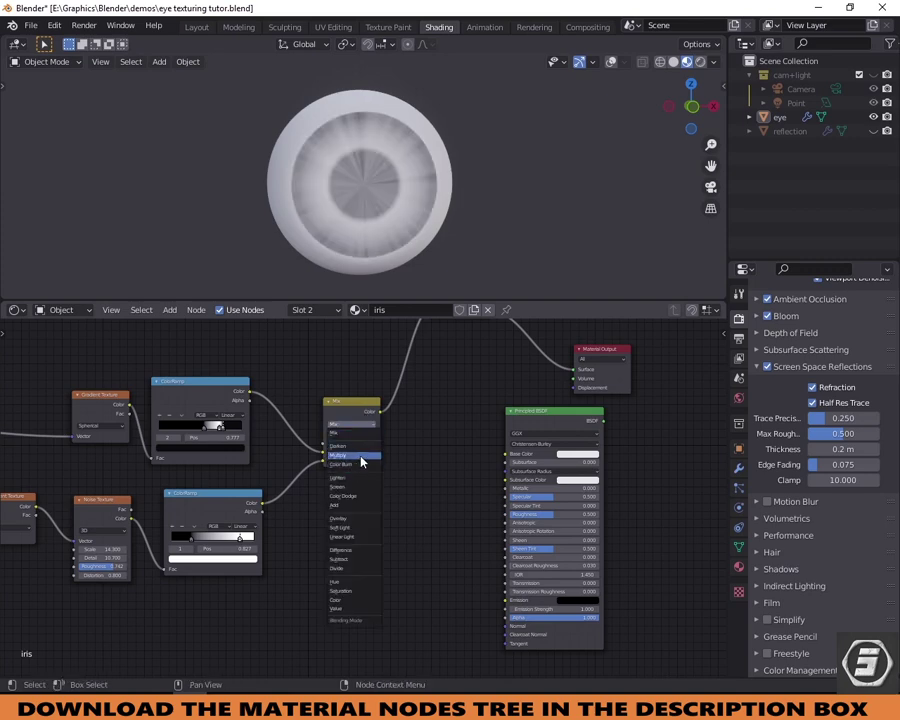
click(362, 459)
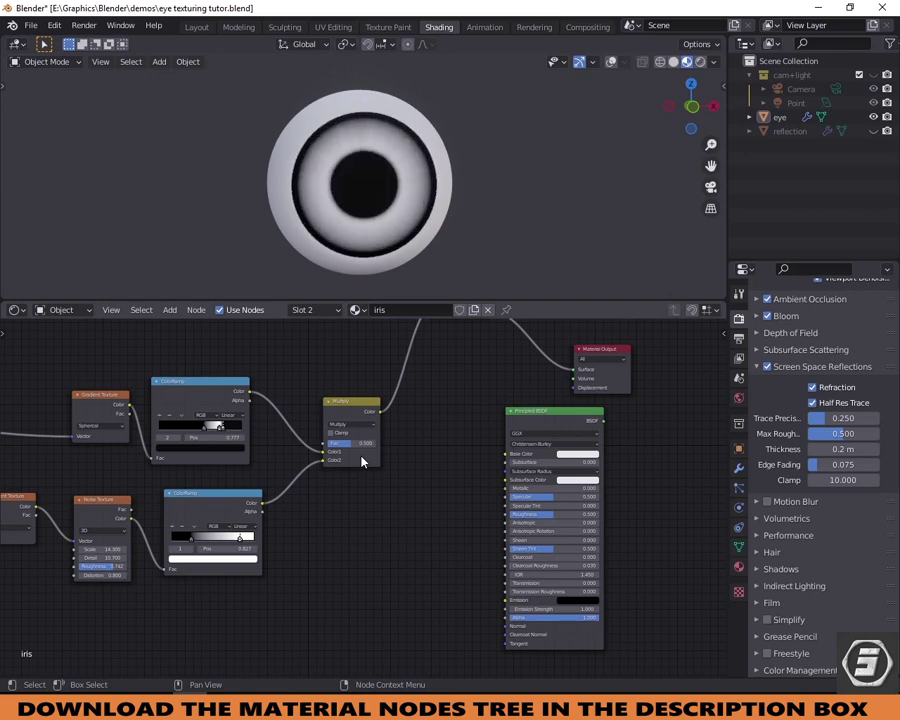
scroll(362, 458, up, 4)
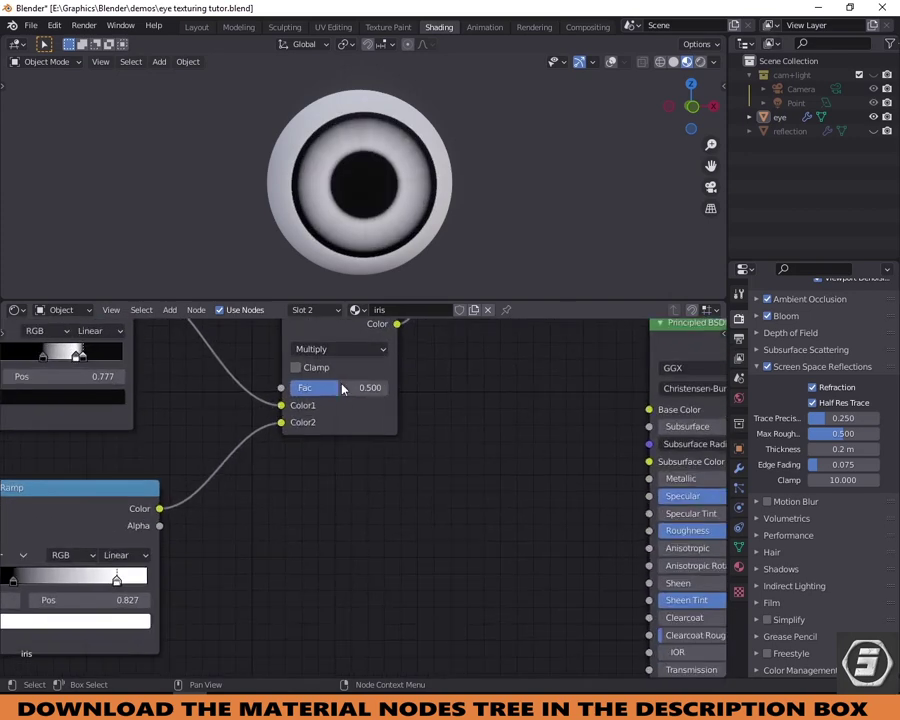
drag(331, 394, 380, 394)
scroll(442, 452, down, 3)
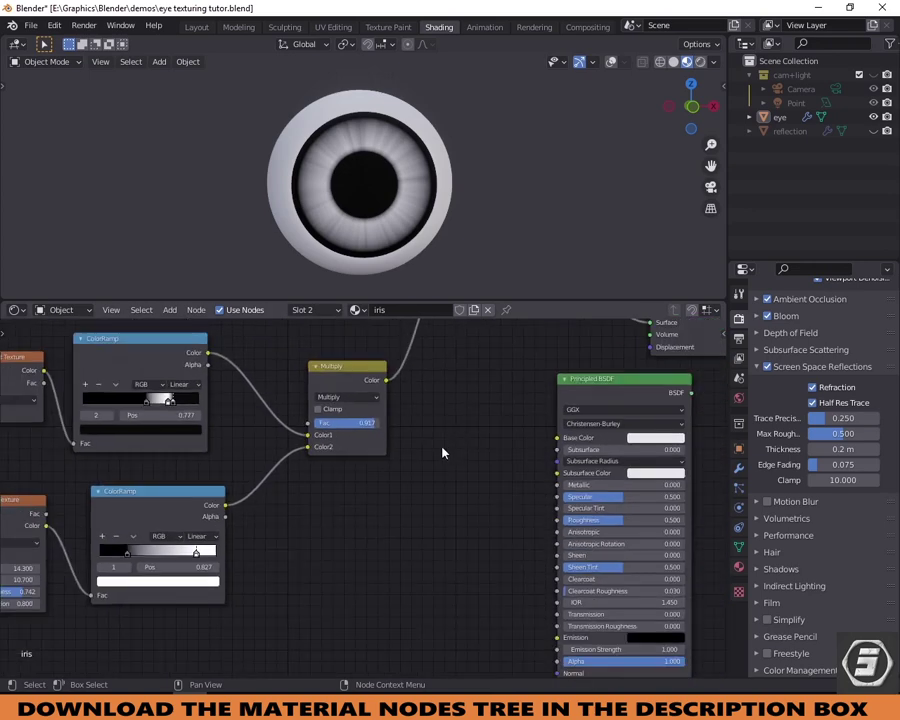
Change the black stop of the lower ColorRamp to a medium blue.
middle_drag(322, 519, 496, 467)
scroll(384, 491, up, 6)
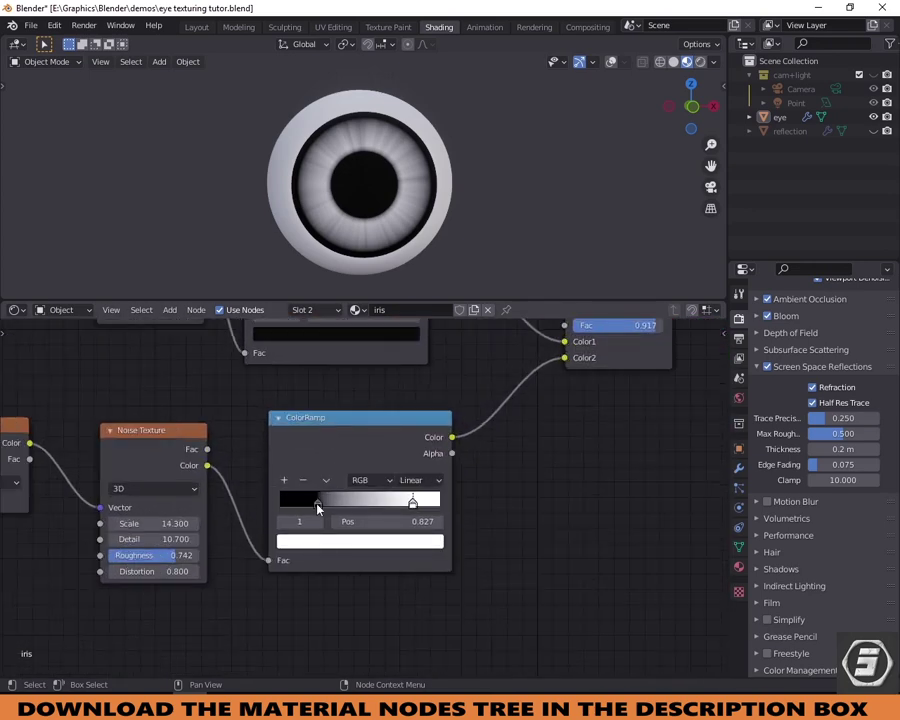
click(314, 500)
click(385, 541)
drag(406, 388, 407, 365)
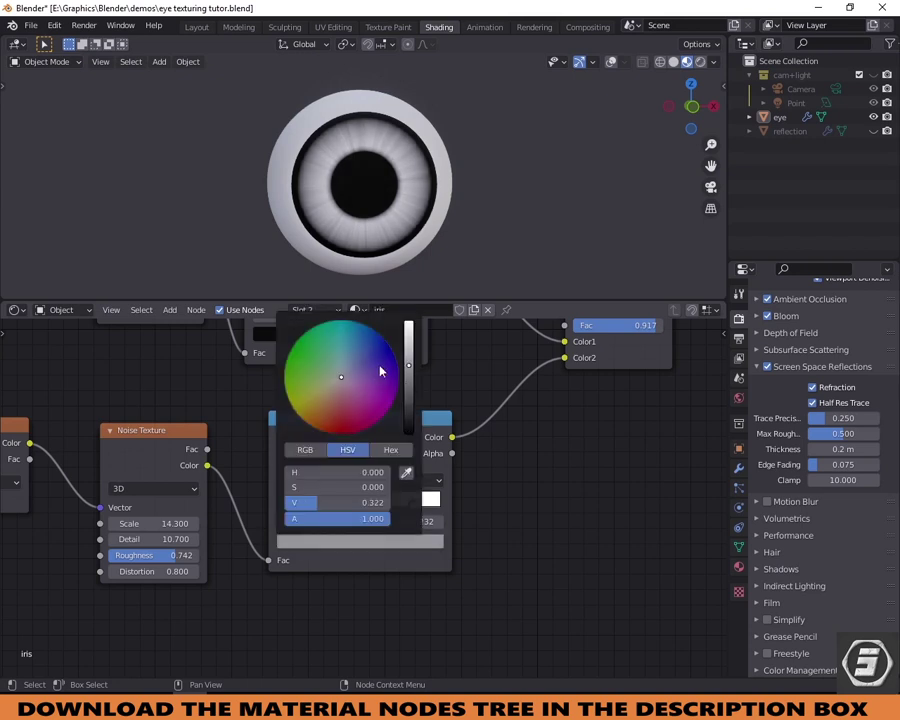
click(360, 353)
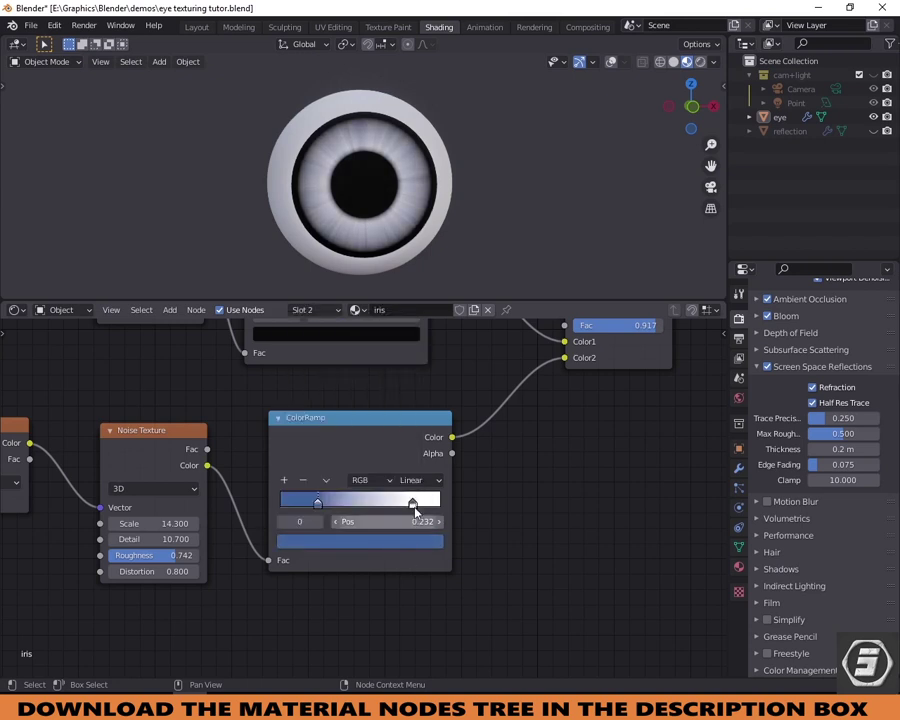
Change the lower ColorRamp's white stop to cyan with hue 0.521, saturation 0.924 and value 1.
click(412, 503)
click(390, 545)
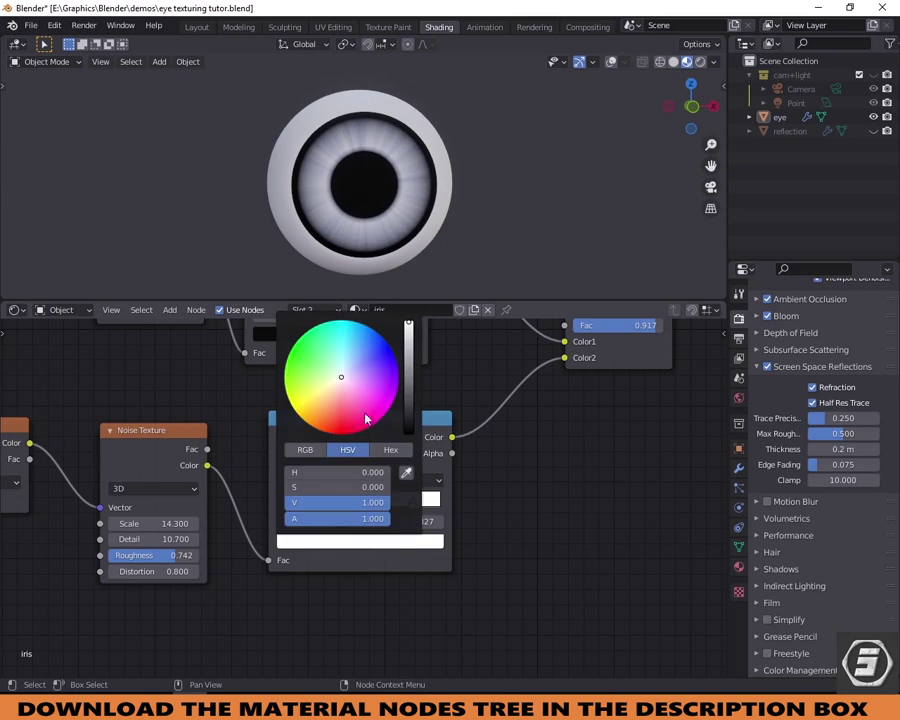
click(348, 339)
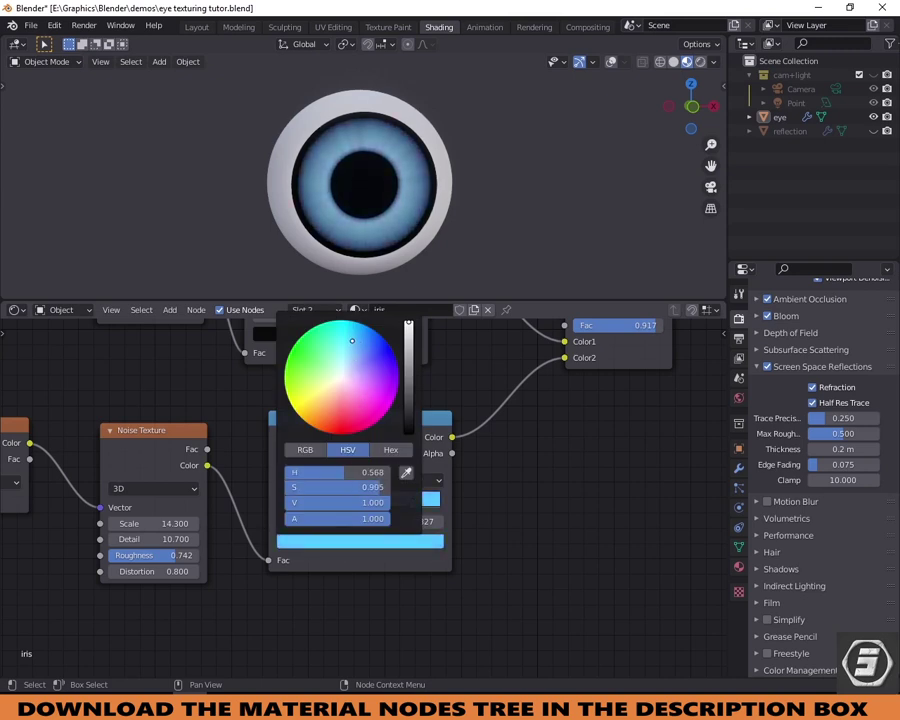
drag(348, 339, 344, 337)
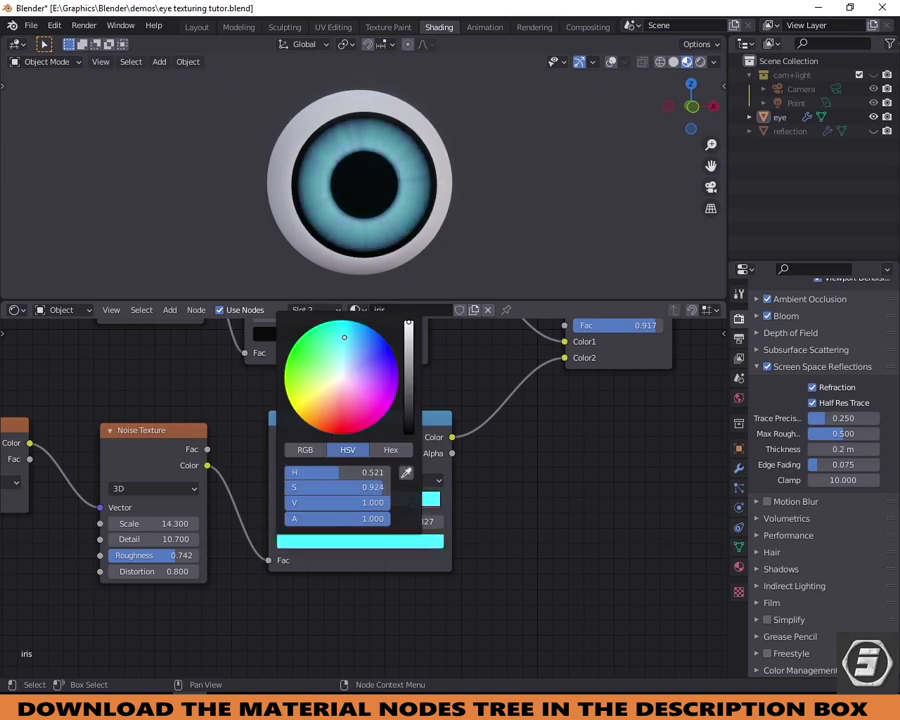
Connect the Multiply node's Color to the Principled BSDF's Base Color and route the Principled BSDF to the Material Output.
scroll(575, 431, down, 3)
middle_drag(565, 446, 283, 470)
scroll(247, 419, up, 2)
drag(213, 381, 361, 432)
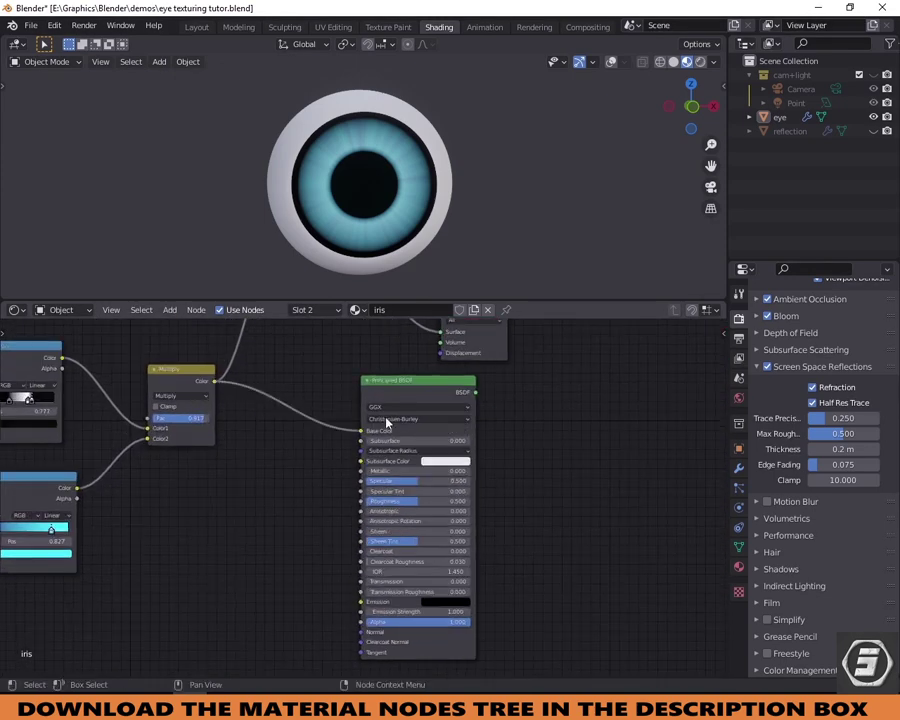
ctrl+shift+click(406, 391)
scroll(358, 490, up, 1)
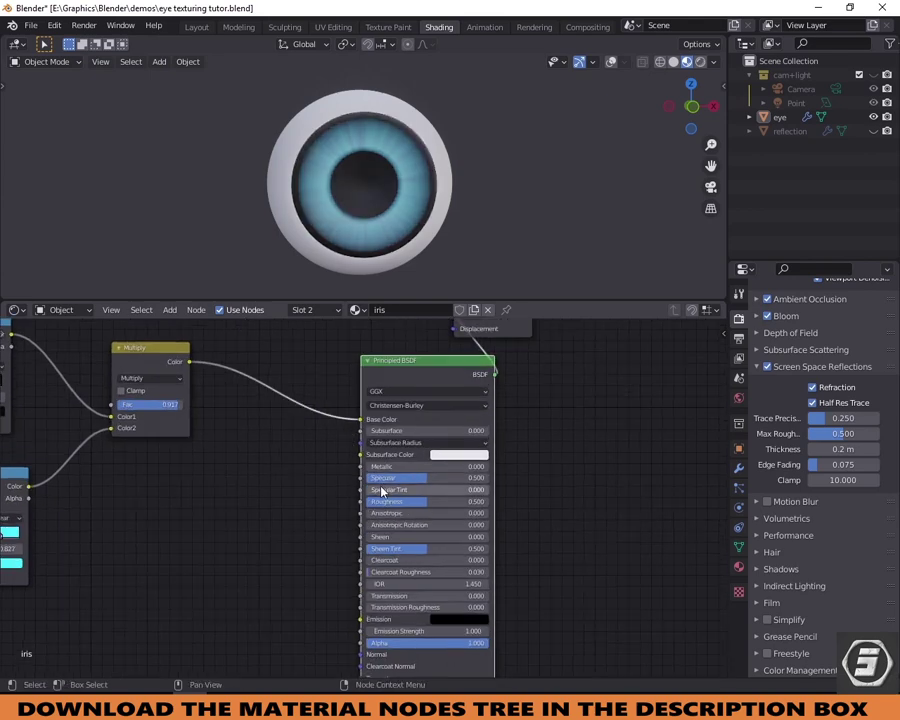
Lower the Principled BSDF's Specular to 0.177 and raise its Roughness to about 0.74.
drag(424, 478, 462, 501)
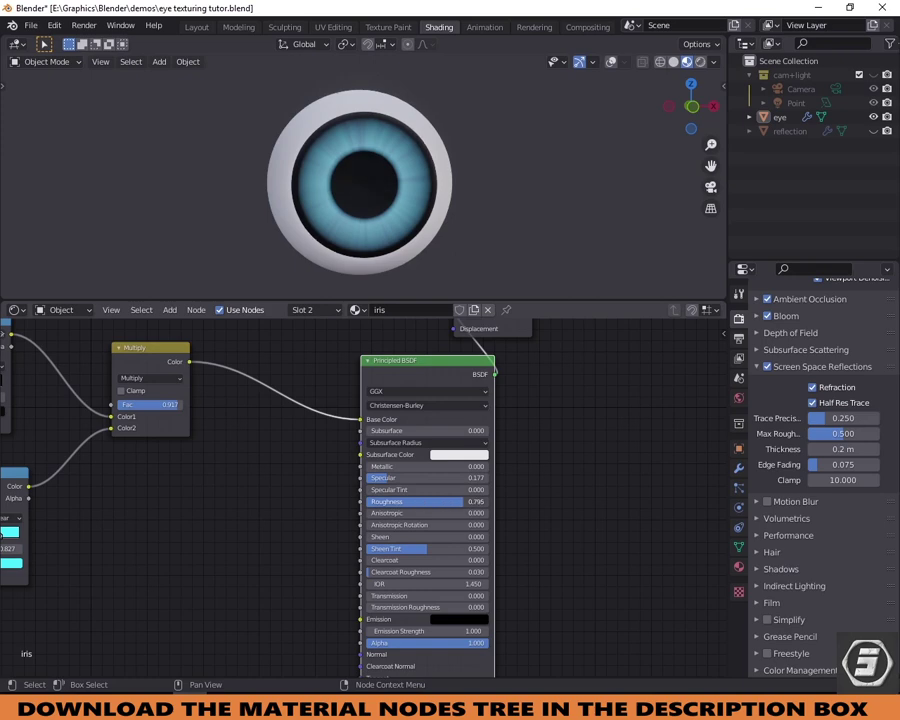
scroll(530, 378, down, 4)
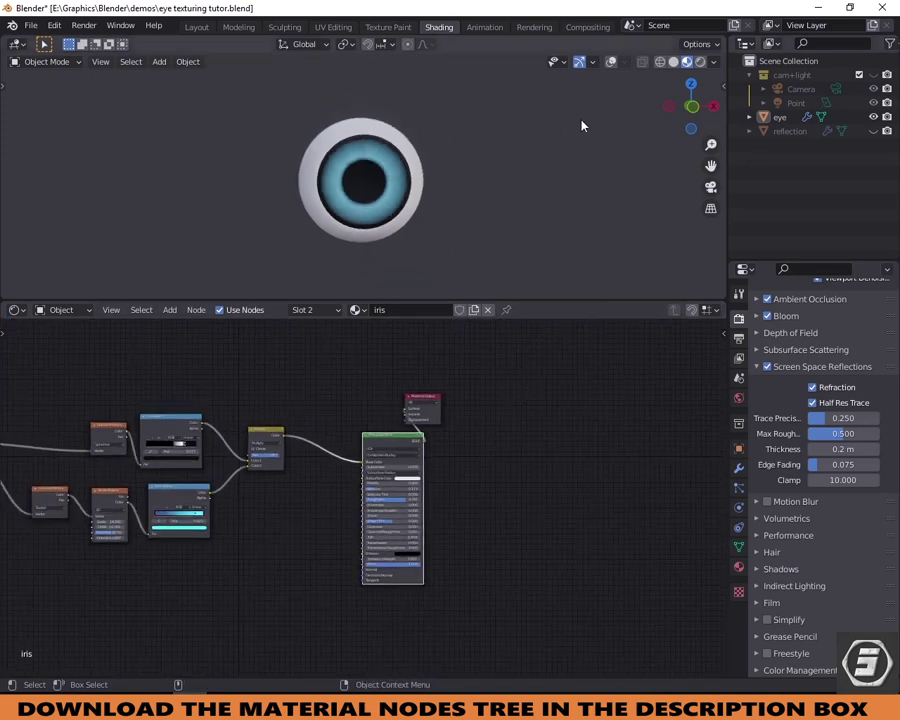
drag(690, 106, 625, 112)
scroll(497, 150, down, 2)
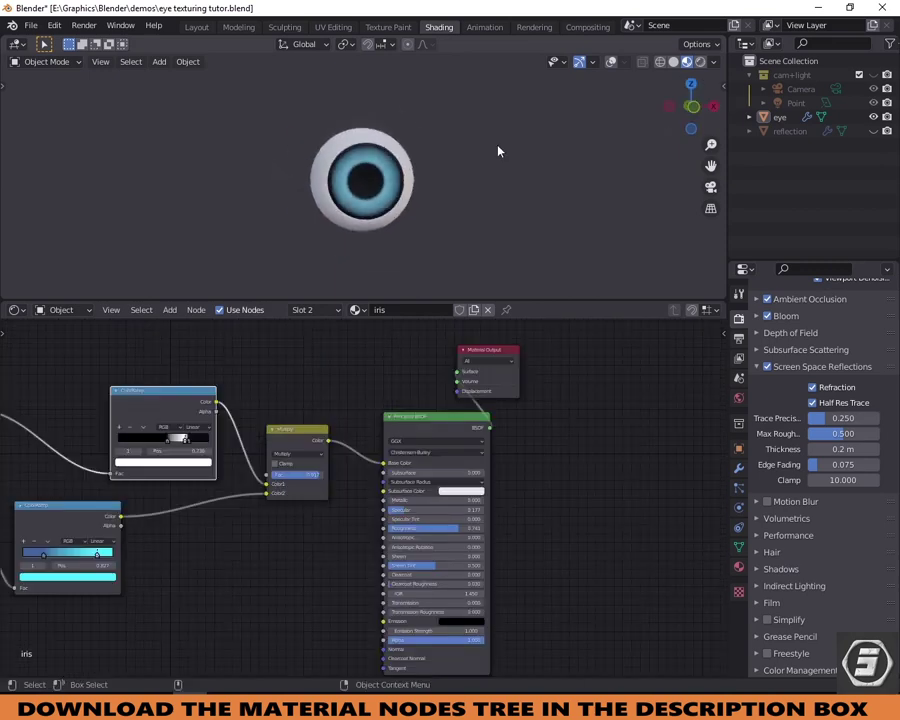
scroll(497, 150, up, 1)
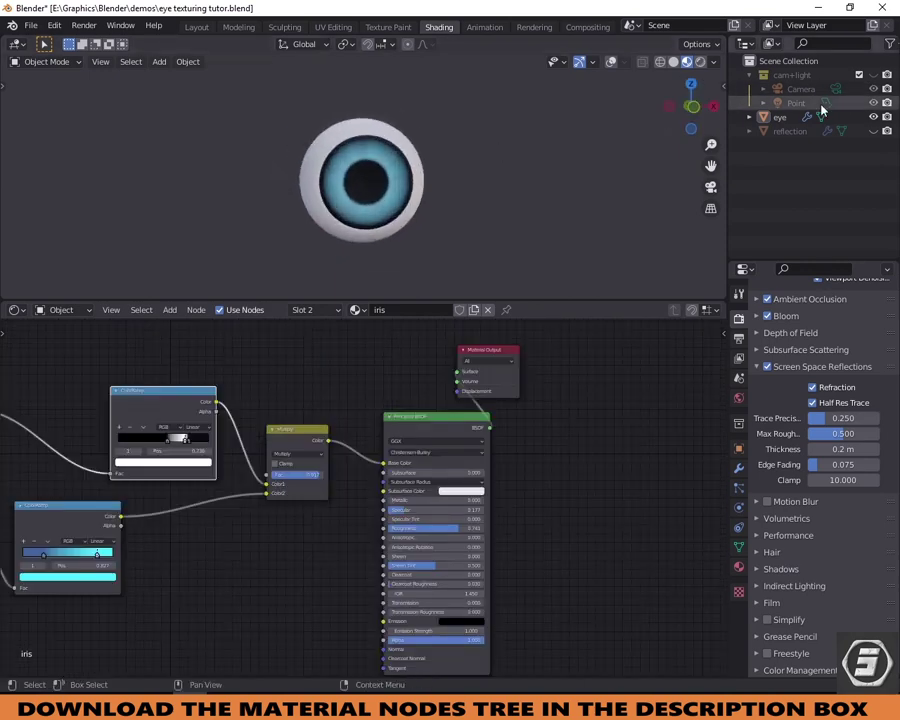
Collapse the cam+light collection, then select the reflection object and unhide it.
click(752, 75)
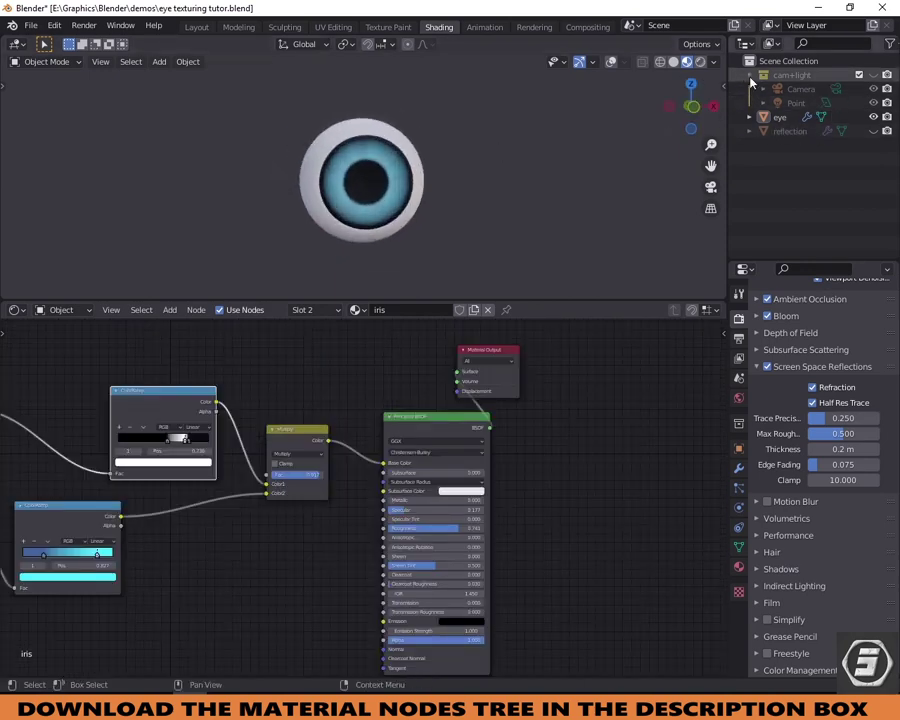
click(795, 104)
click(873, 103)
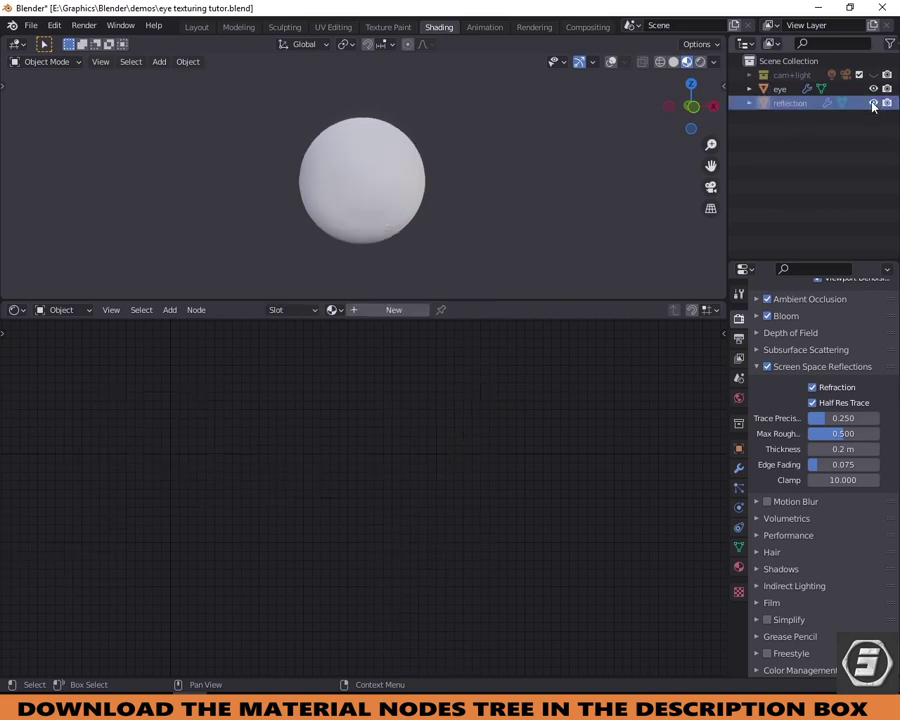
scroll(392, 185, down, 2)
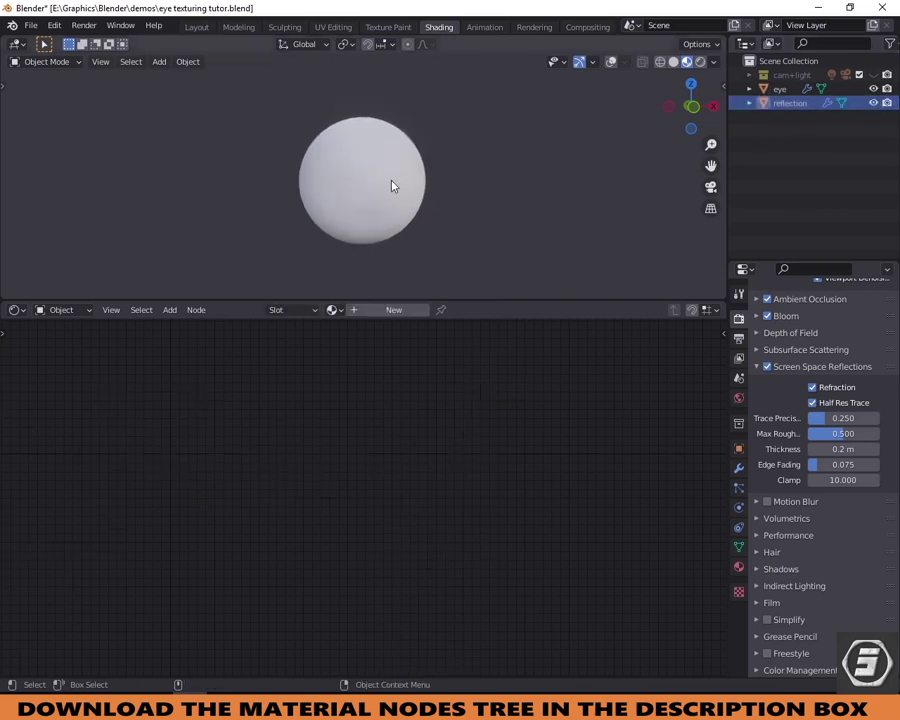
Create a new material on the reflection object and name it reflec.
click(396, 313)
key(Home)
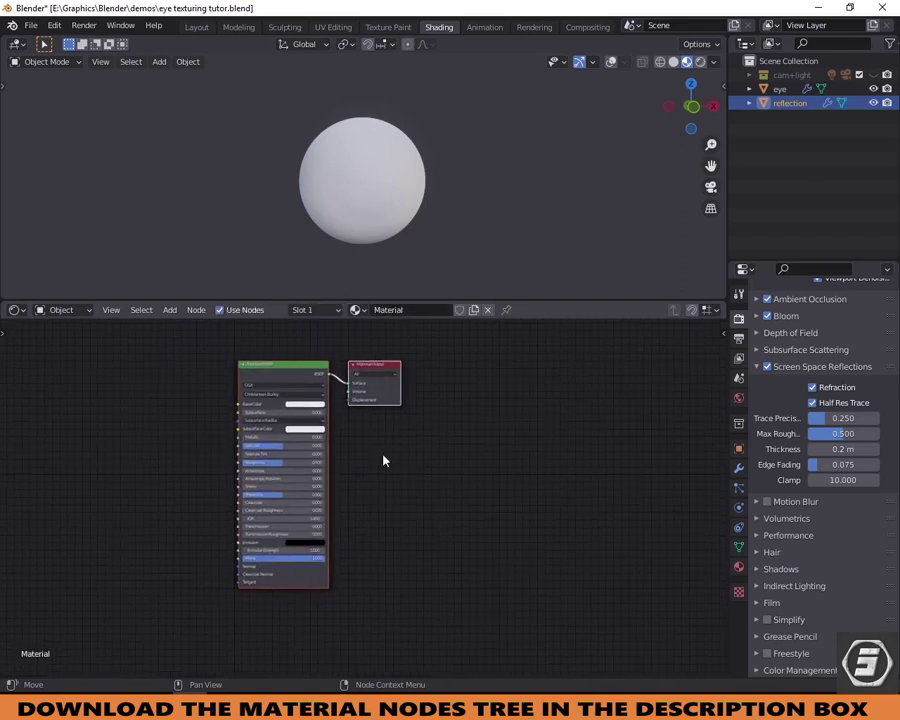
click(405, 310)
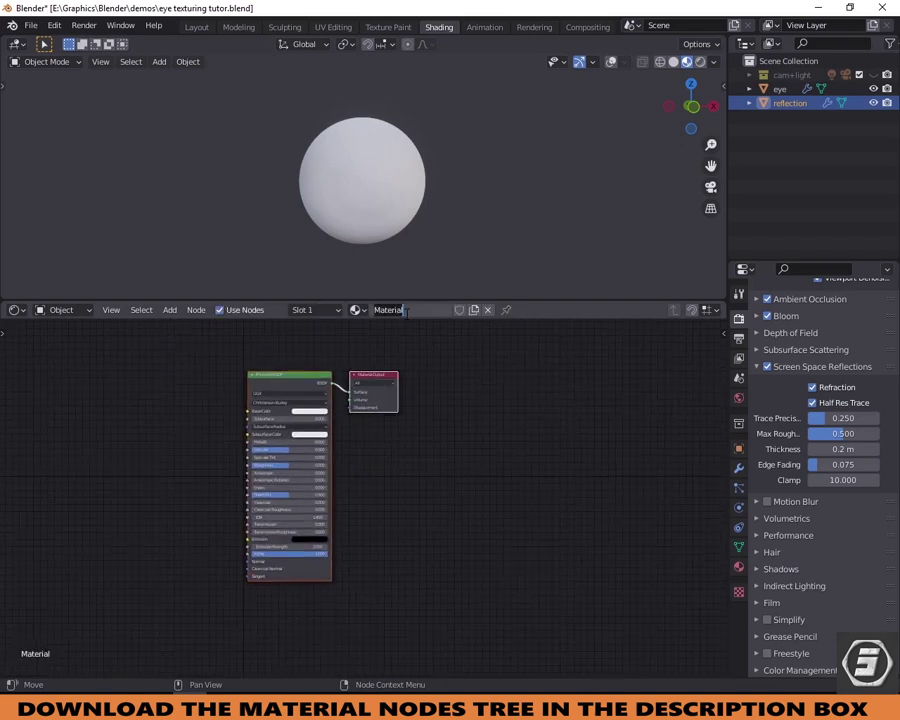
text(reflec)
key(Return)
scroll(426, 426, down, 1)
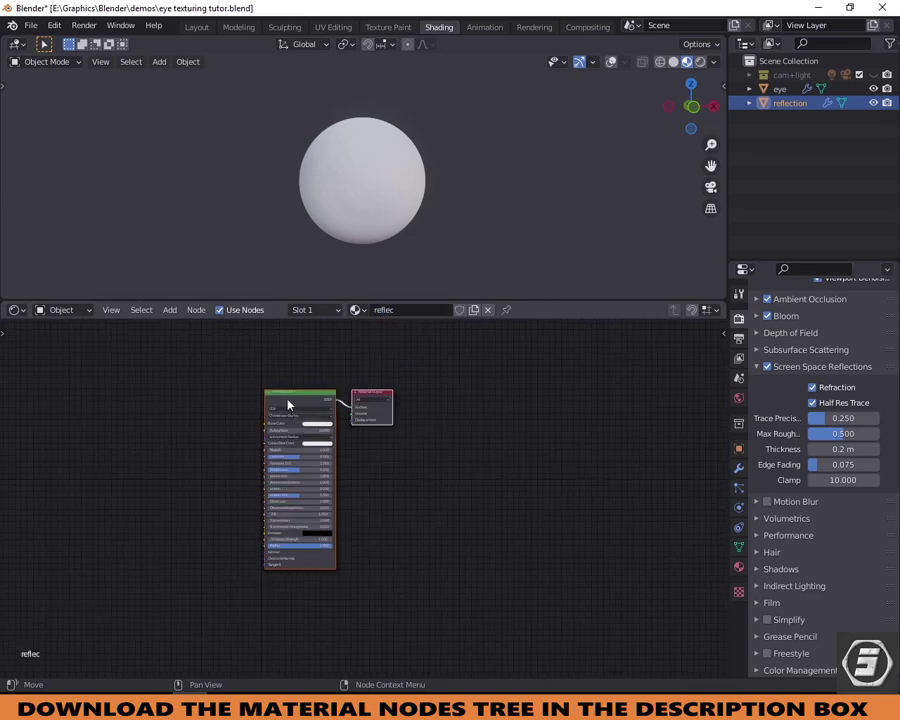
Delete the Principled BSDF from the reflec material and move the Material Output aside to free space for new shaders.
key(x)
drag(372, 393, 457, 413)
scroll(455, 421, up, 5)
drag(528, 363, 494, 415)
Add a Transparent BSDF node to the left of and below the Material Output.
key(shift+a)
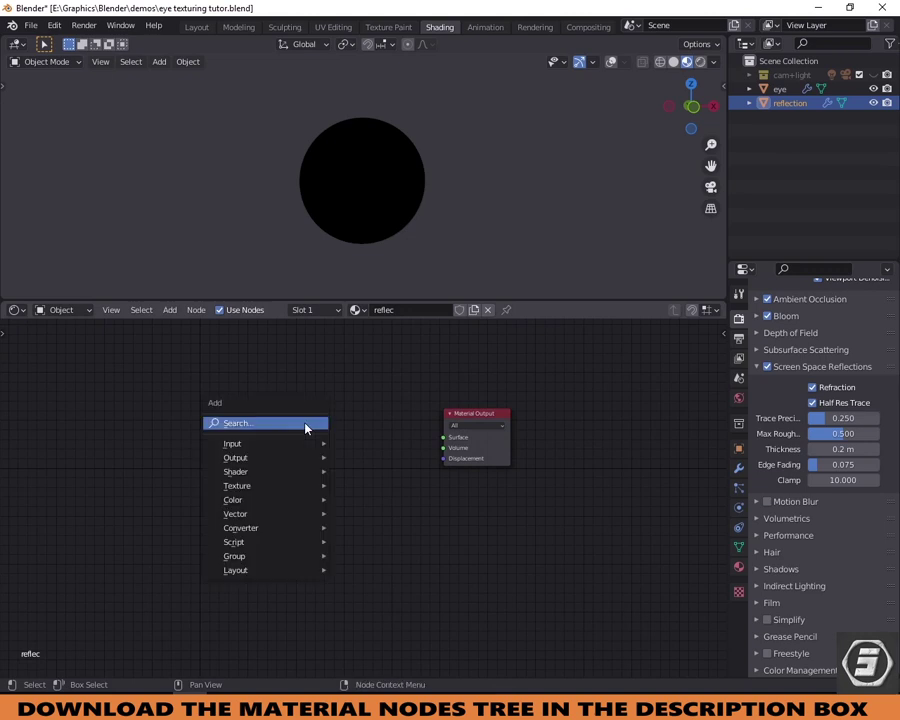
click(306, 426)
text(t)
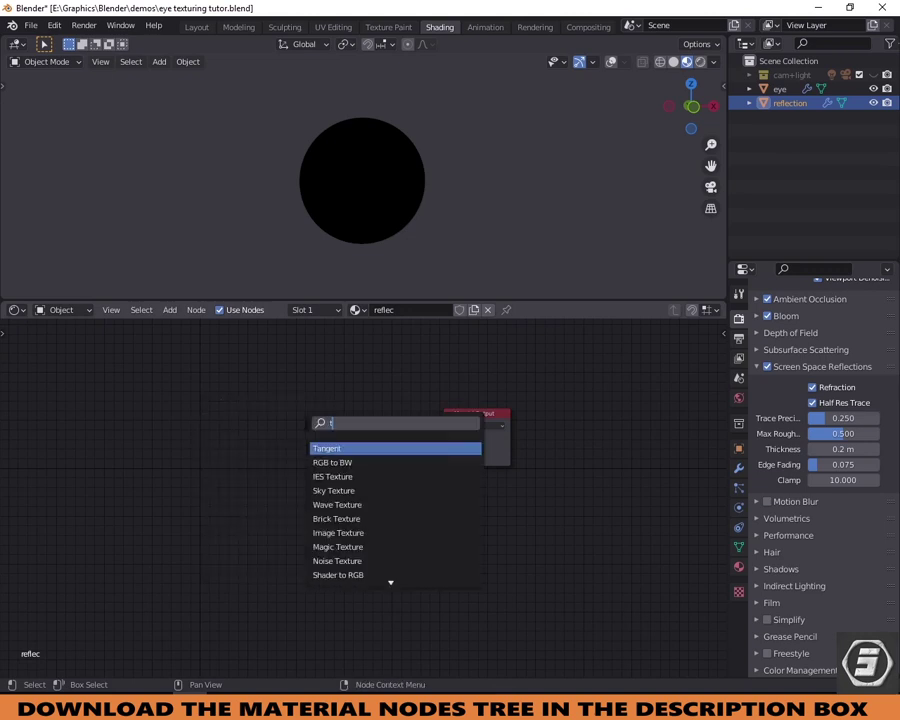
text(rans)
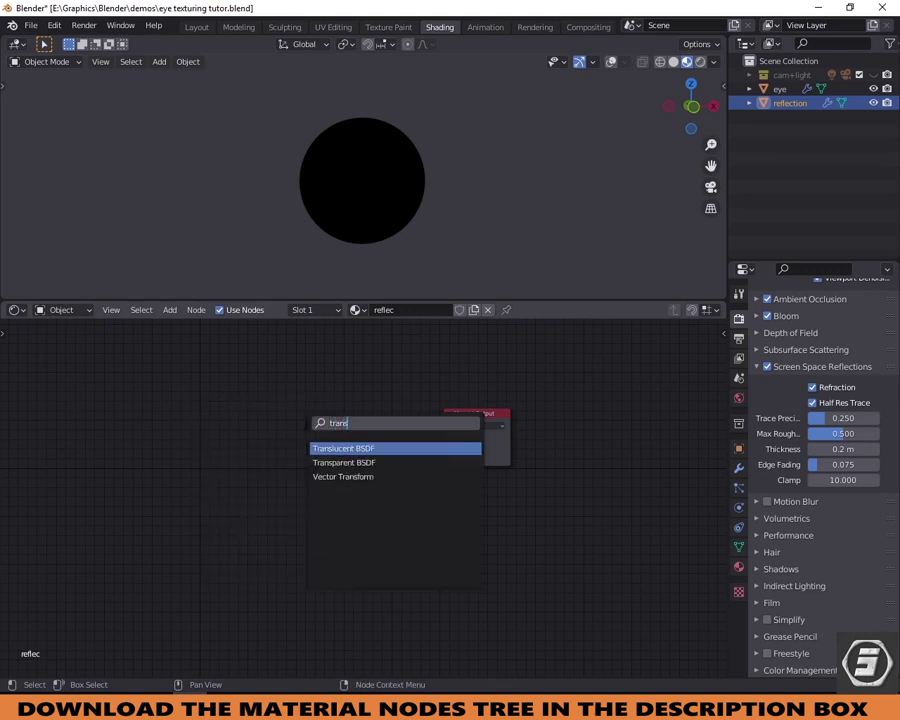
click(357, 462)
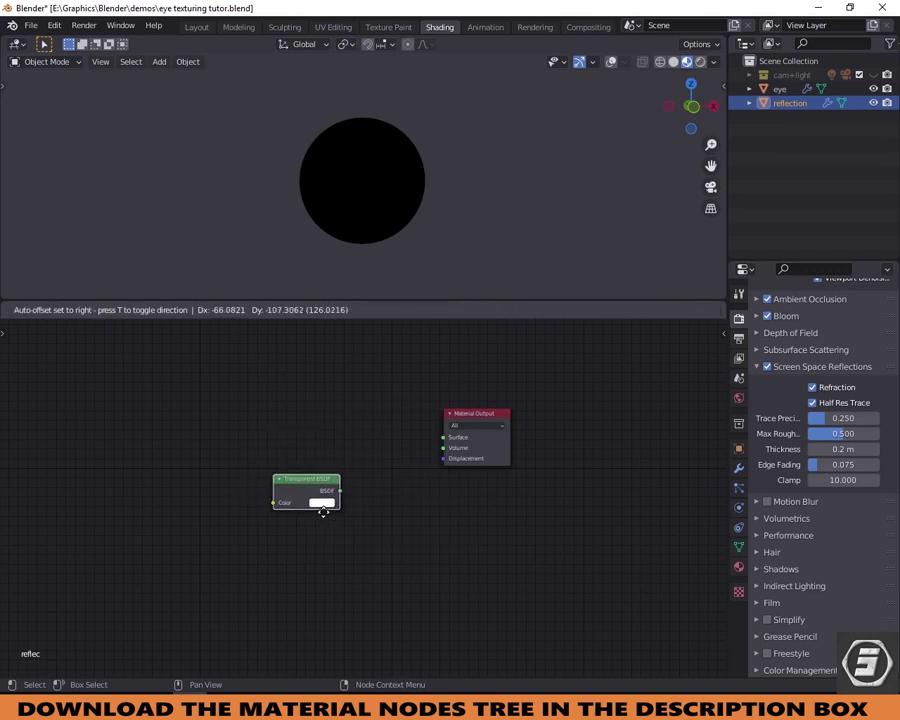
click(316, 503)
Add a Mix Shader node between the Transparent BSDF and the Material Output.
key(shift+a)
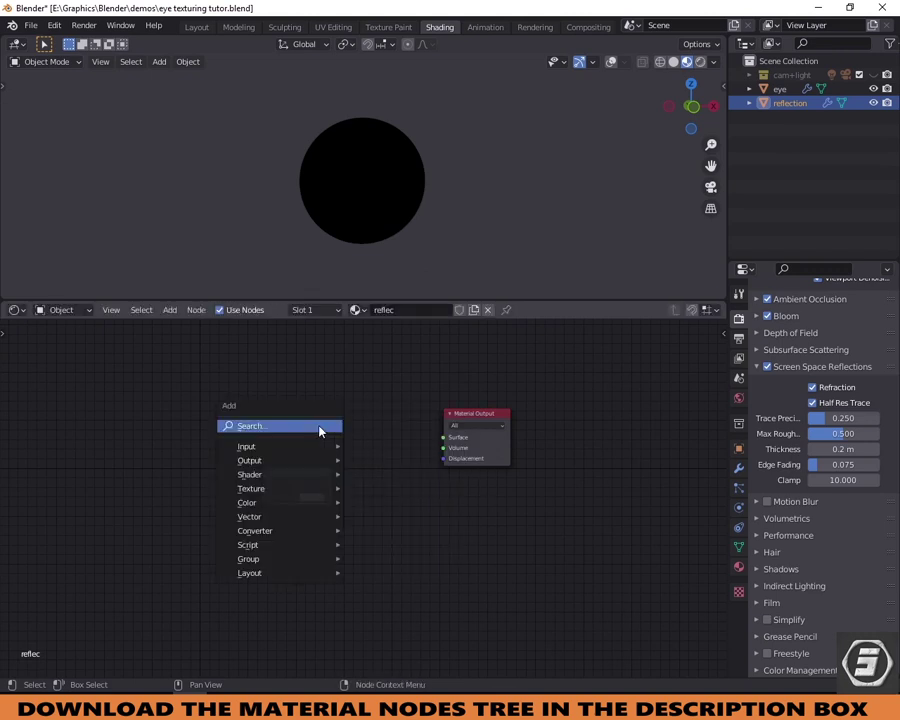
click(320, 428)
text(mix)
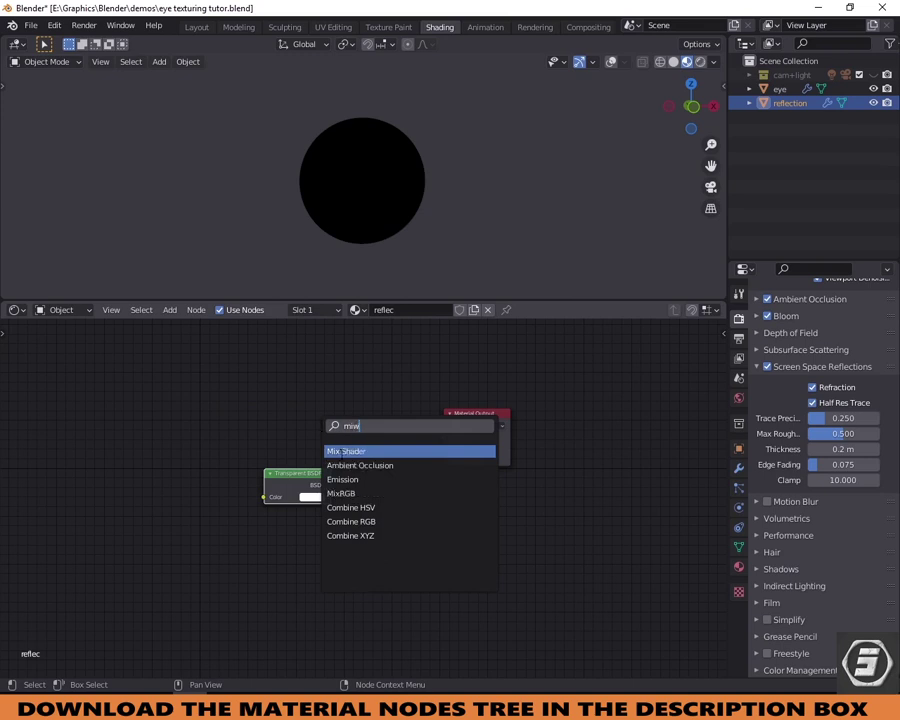
click(342, 451)
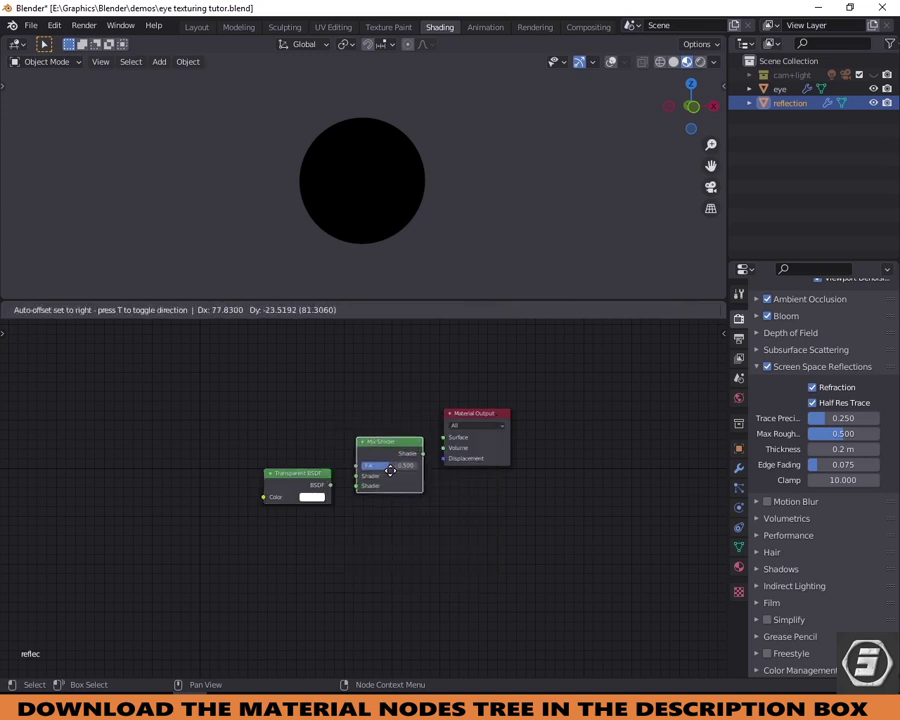
click(380, 445)
Add a Glass BSDF node above the Transparent BSDF.
key(shift+a)
click(266, 406)
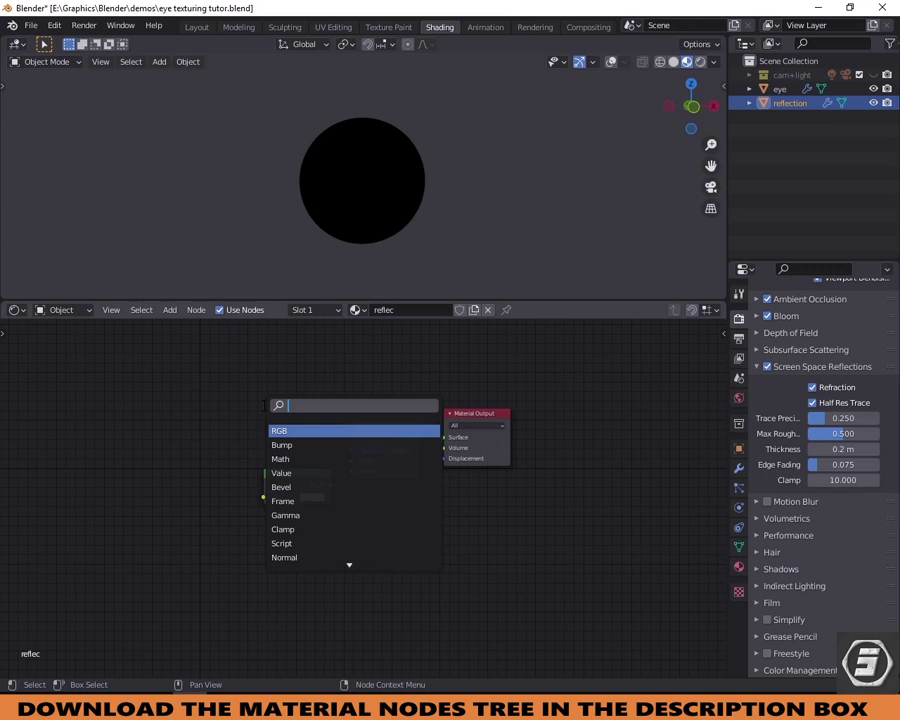
text(glass)
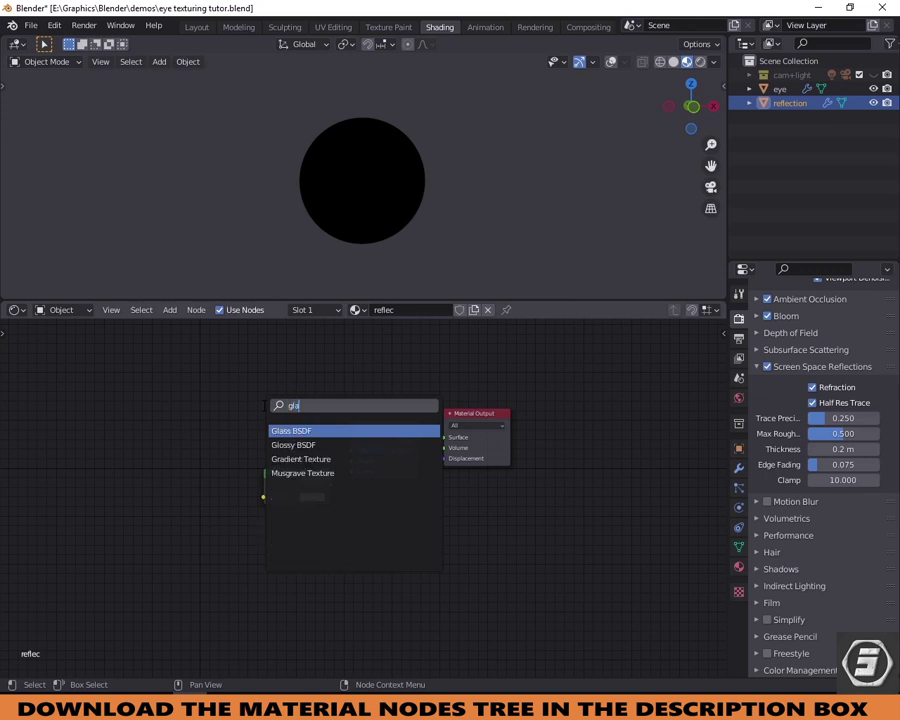
key(Return)
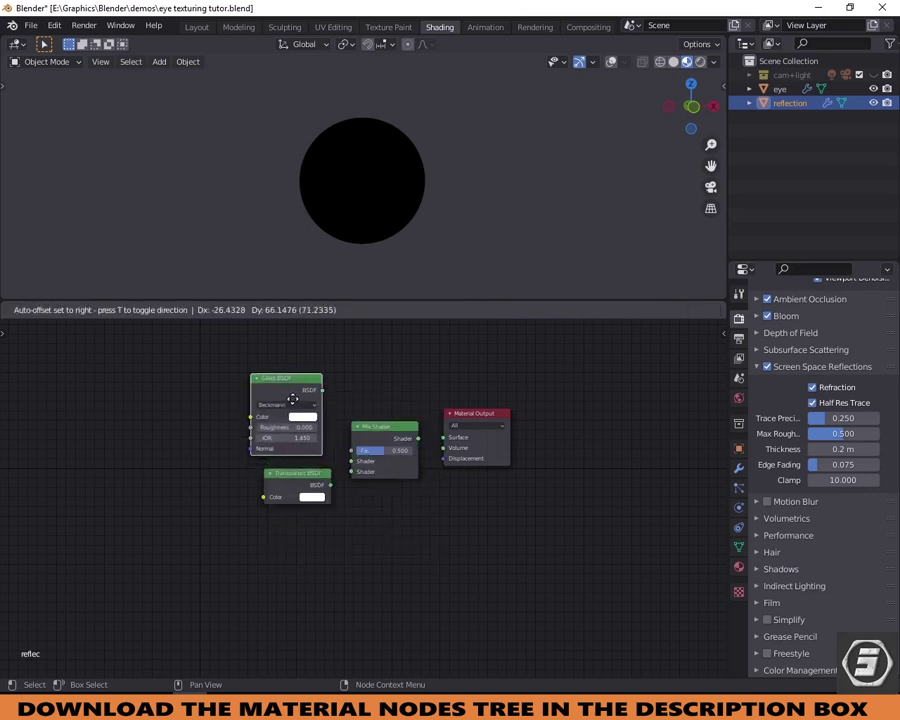
click(293, 394)
Connect the Glass BSDF and Transparent BSDF to the Mix Shader's first and second Shader inputs, and the Mix Shader to the Material Output's Surface.
drag(418, 438, 443, 437)
drag(322, 390, 351, 471)
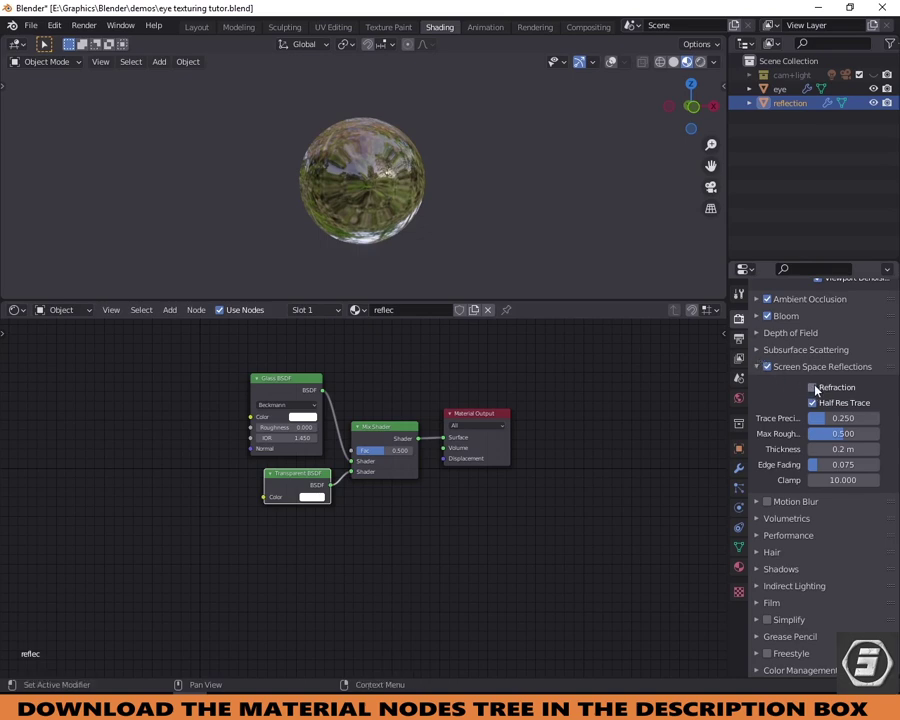
Open the reflec material's properties at the blend, shadow and refraction settings.
click(739, 566)
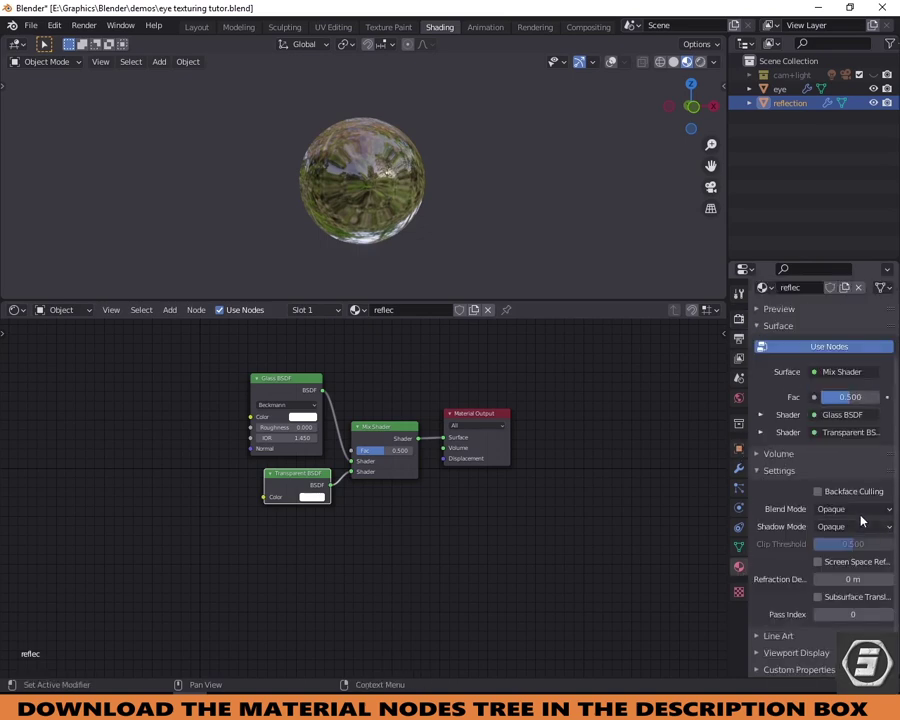
scroll(795, 465, up, 3)
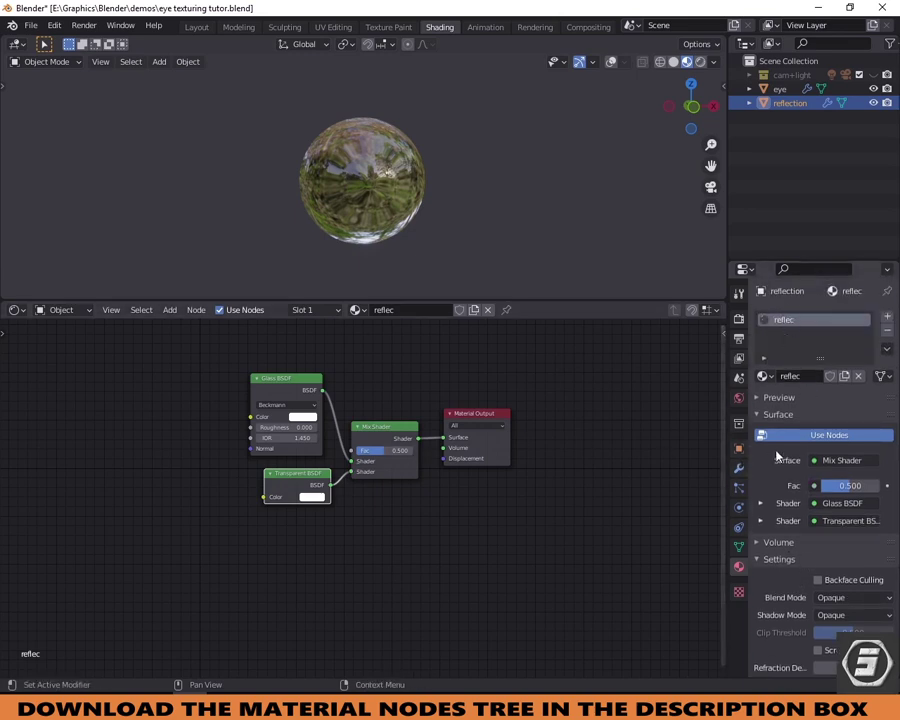
scroll(796, 512, down, 4)
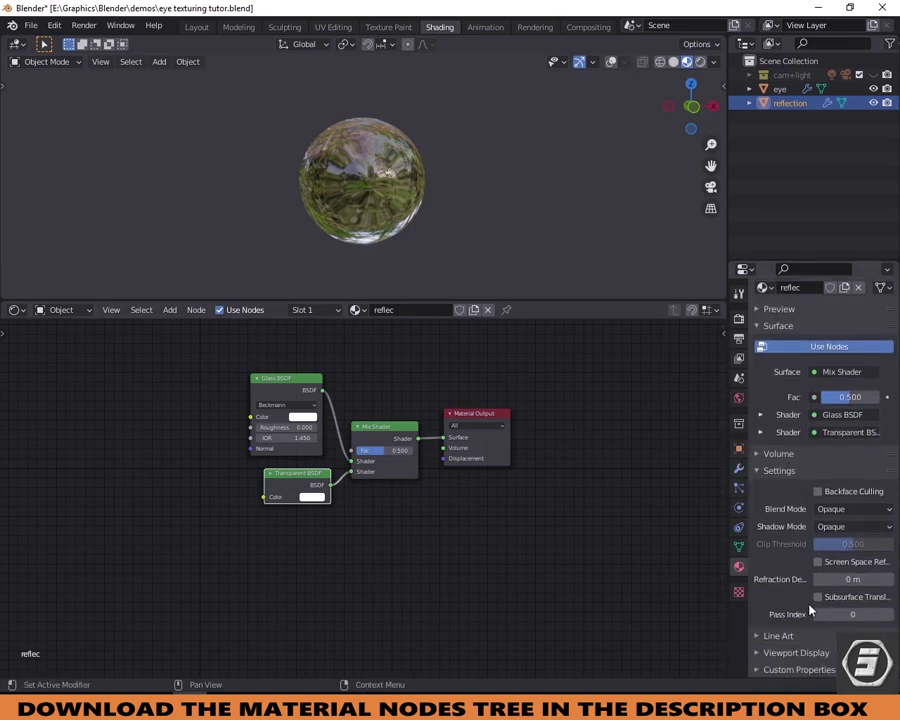